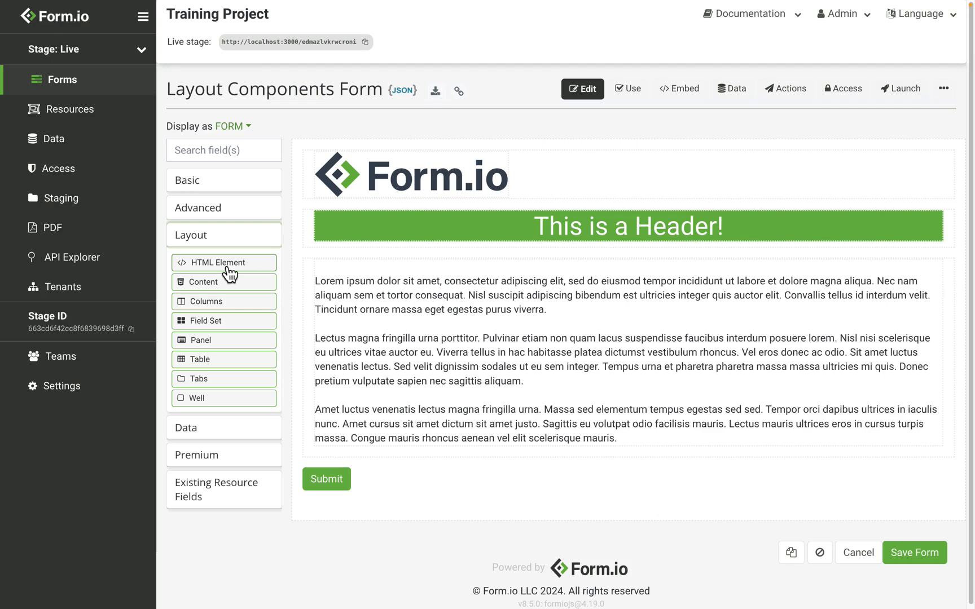
# - Review the display settings of the logo's HTML Element component and leave them without saving
pyautogui.moveTo(415, 332)
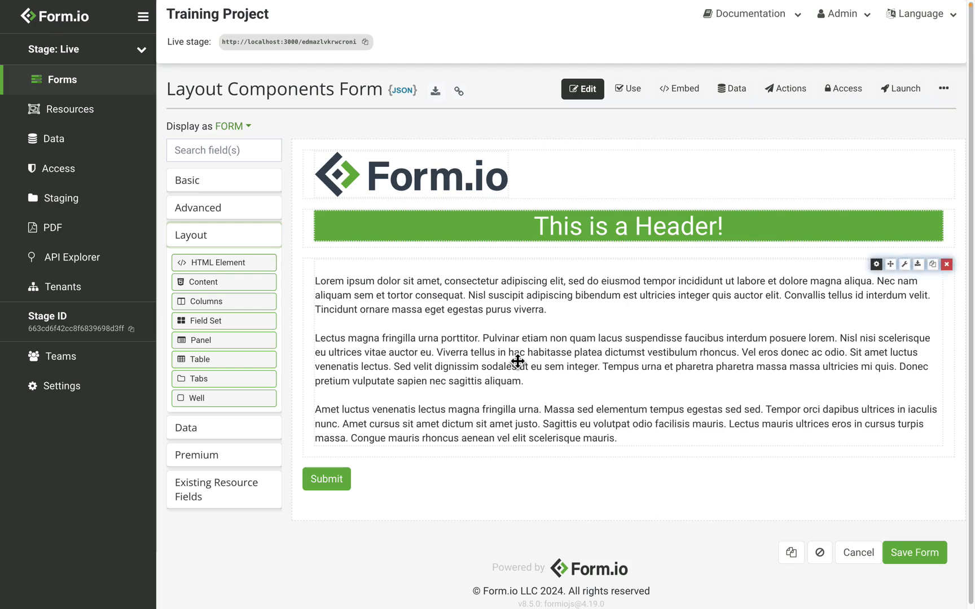
pyautogui.moveTo(492, 216)
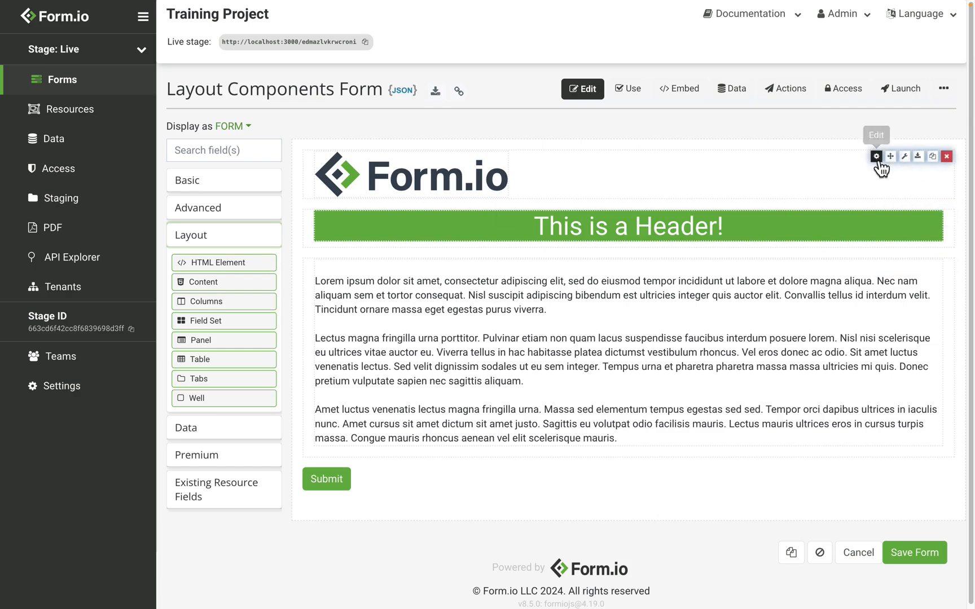
pyautogui.click(875, 158)
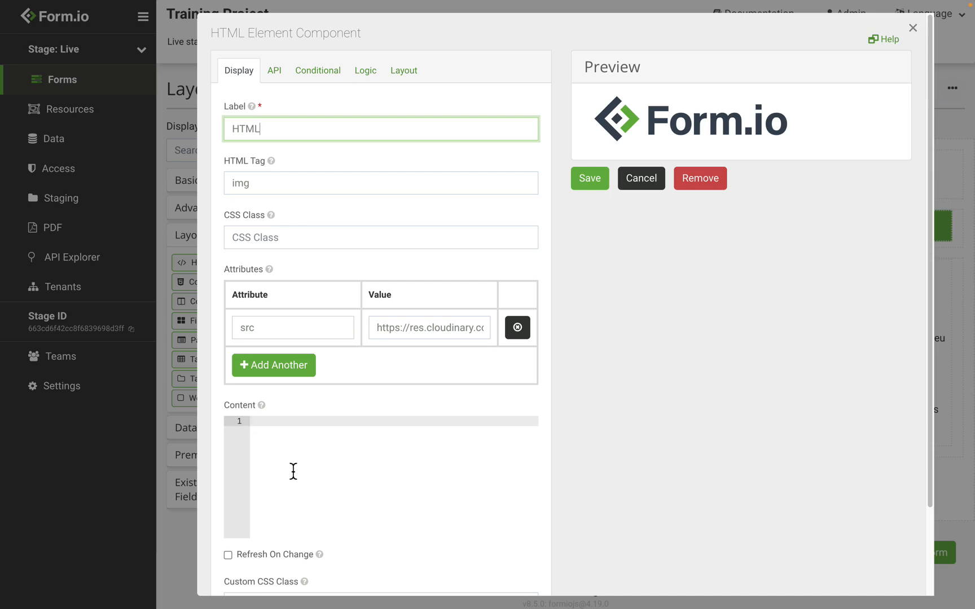
pyautogui.scroll(-2, 294, 472)
pyautogui.scroll(2, 292, 470)
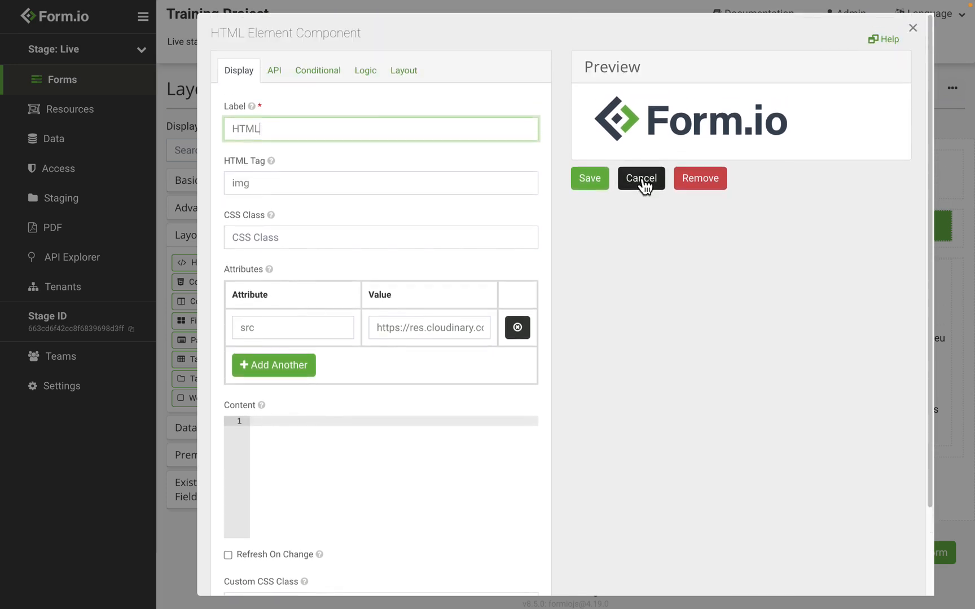
pyautogui.click(642, 178)
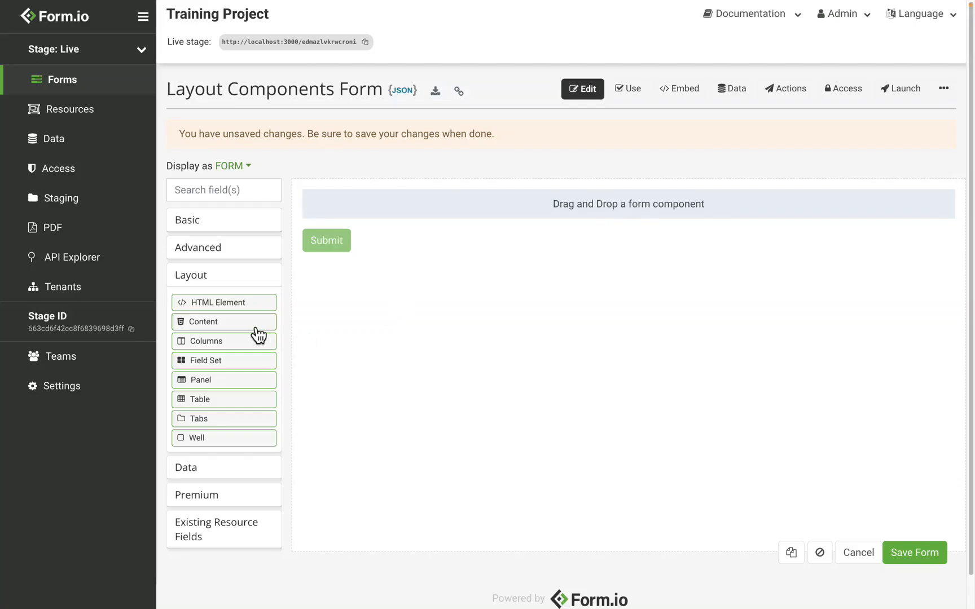
# - Add a Content component to the empty form and enter the text "Test" in its editor
pyautogui.moveTo(256, 328); pyautogui.dragTo(432, 231)
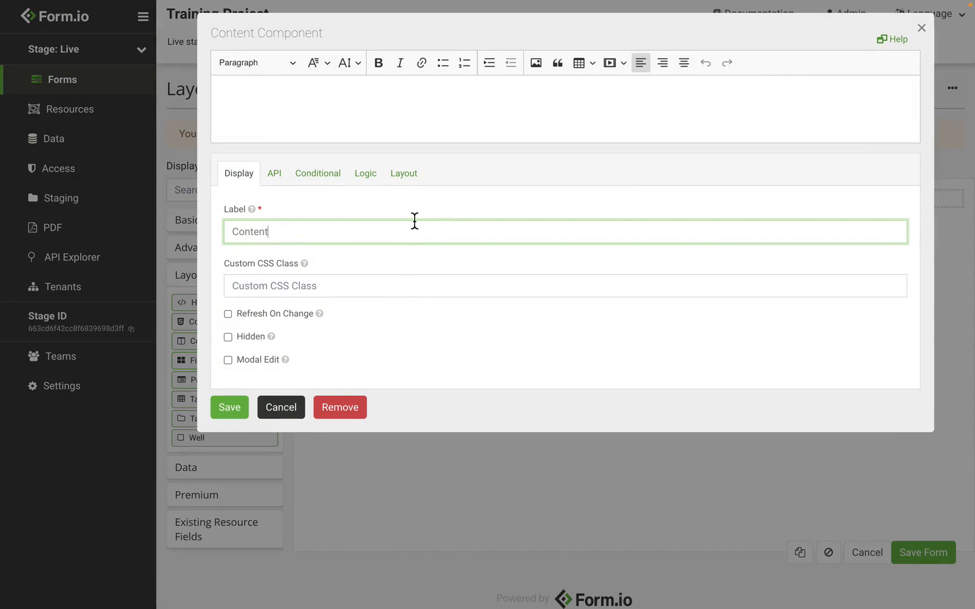
pyautogui.click(300, 131)
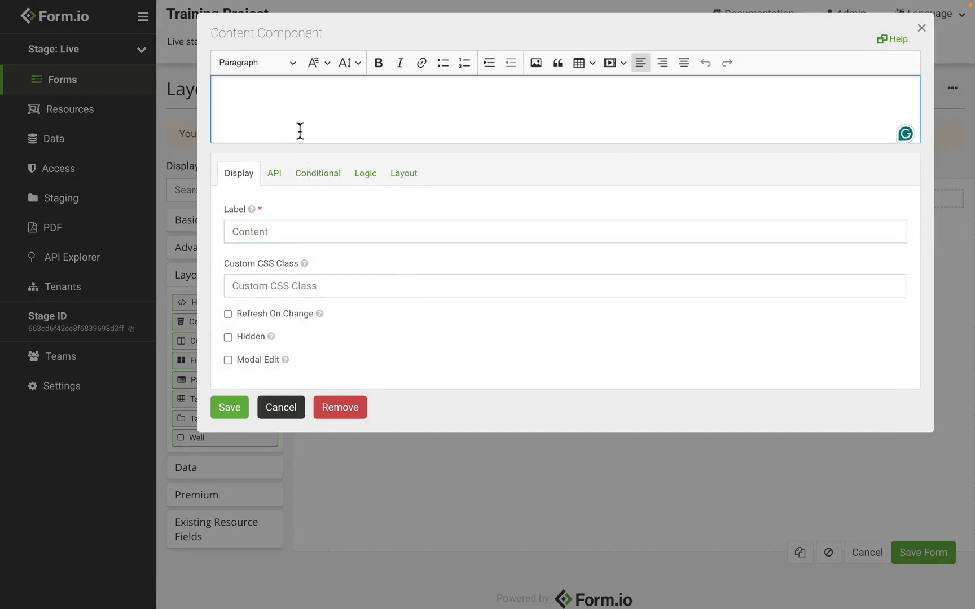
pyautogui.write('Test')
# - Make the word "Test" bold and turn it into a bulleted list item
pyautogui.moveTo(309, 111); pyautogui.dragTo(170, 94)
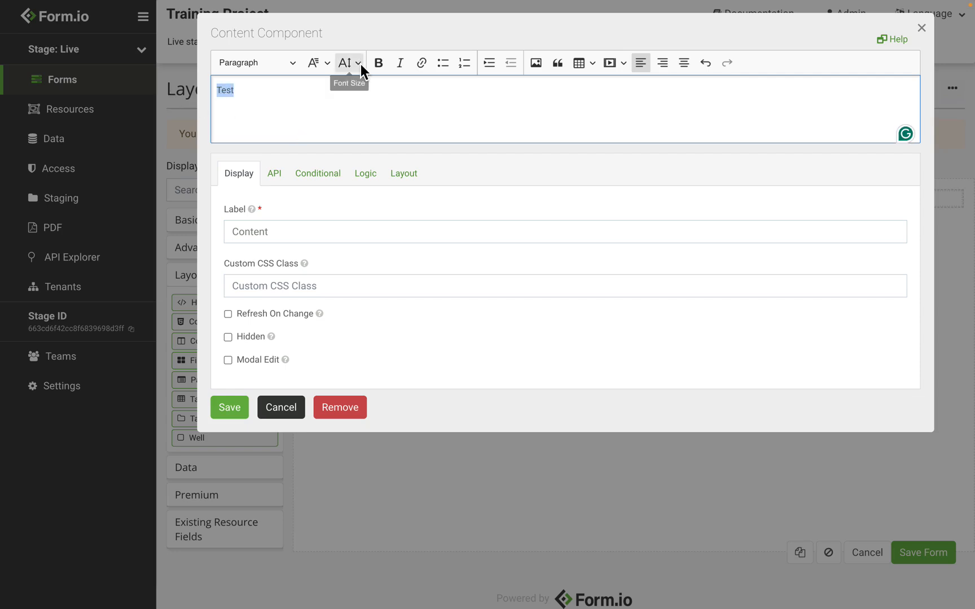
pyautogui.click(376, 64)
pyautogui.click(316, 100)
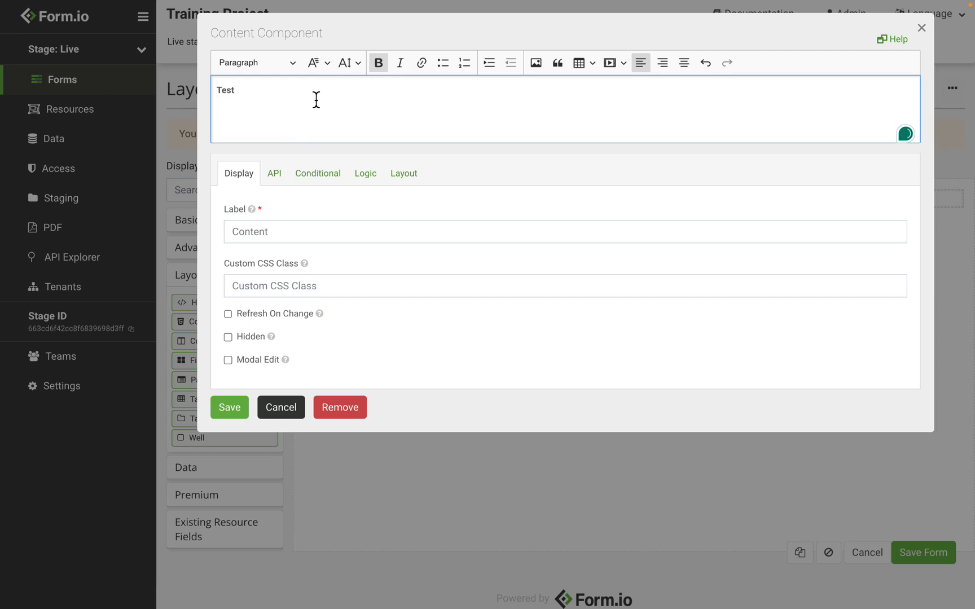
pyautogui.click(446, 67)
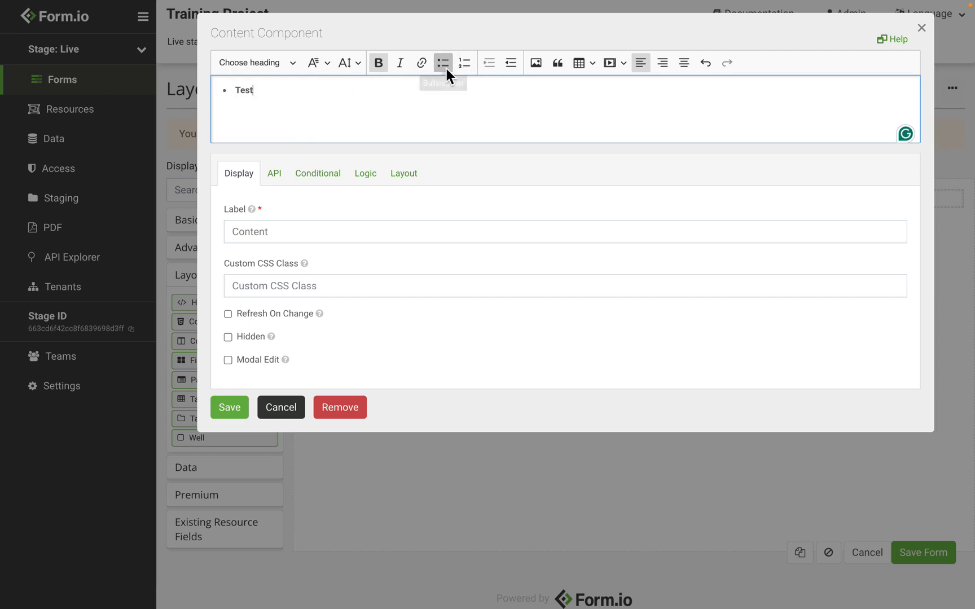
# - Add a new line below "Test" in a heading style with the text "heading1"
pyautogui.press('Return')
pyautogui.click(275, 69)
pyautogui.click(270, 109)
pyautogui.write('heading1')
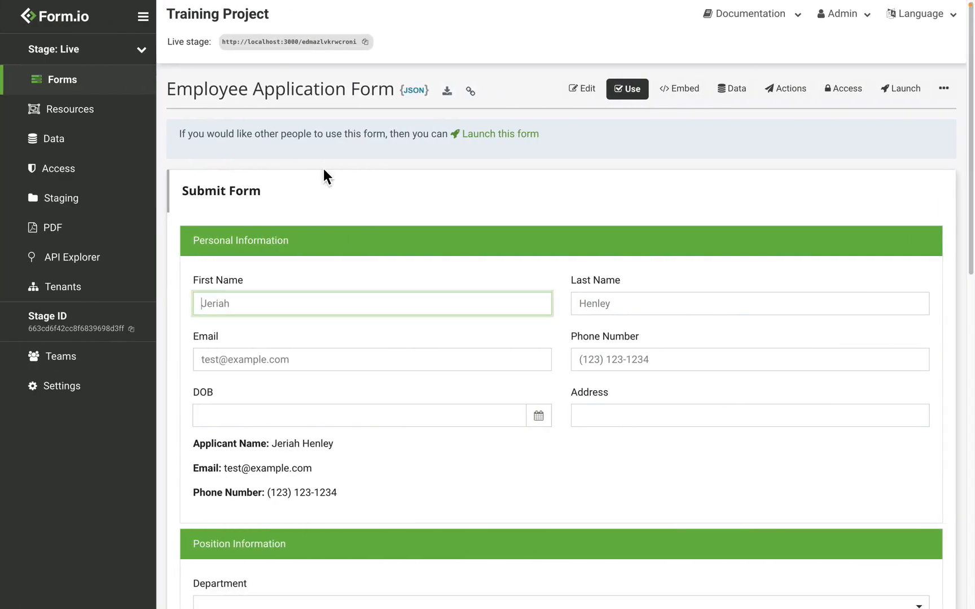
# - Examine the applicant name, email and phone number summary lines in the Employee Application Form's Personal Information panel
pyautogui.click(233, 492)
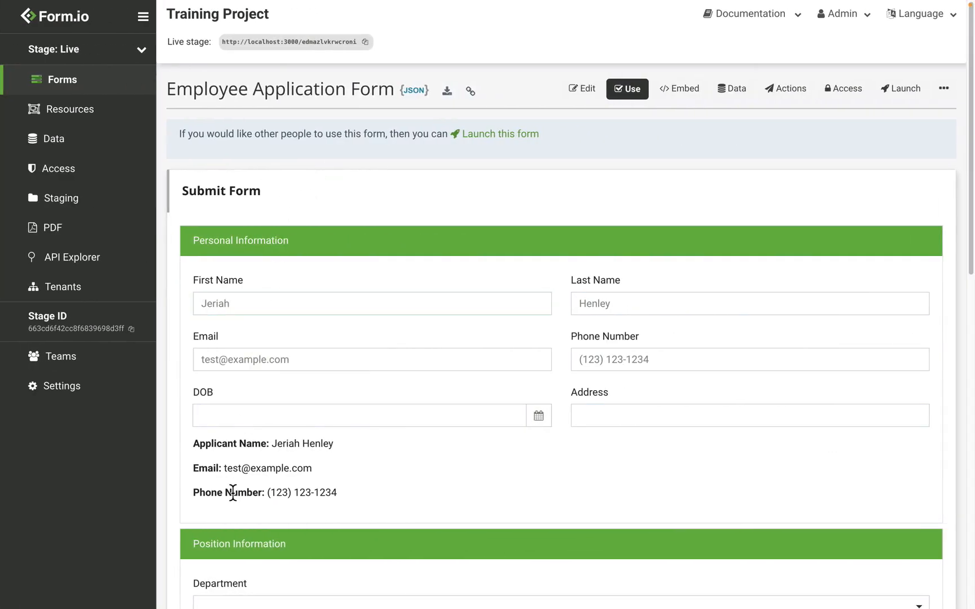
pyautogui.moveTo(194, 442); pyautogui.dragTo(402, 491)
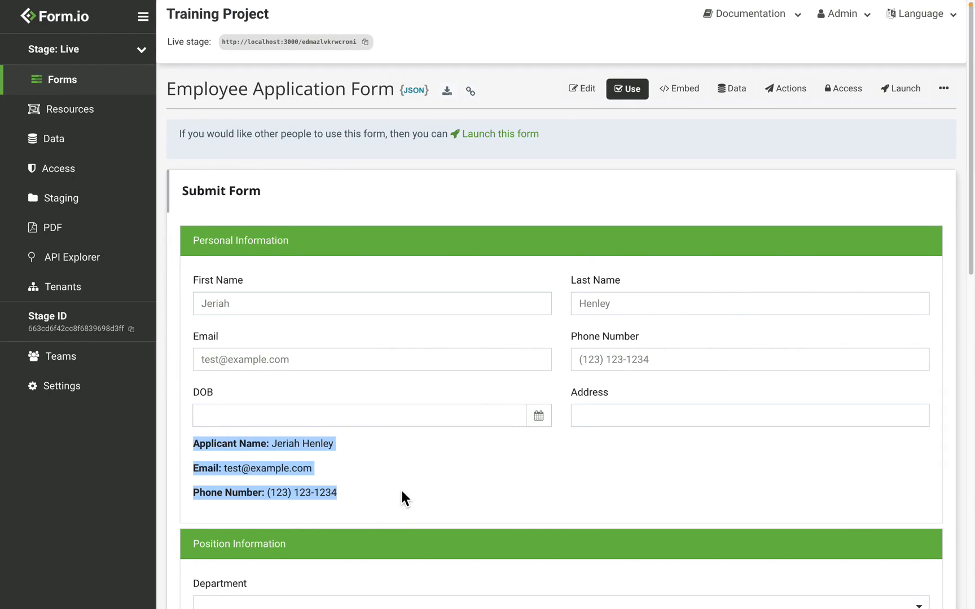
pyautogui.click(401, 492)
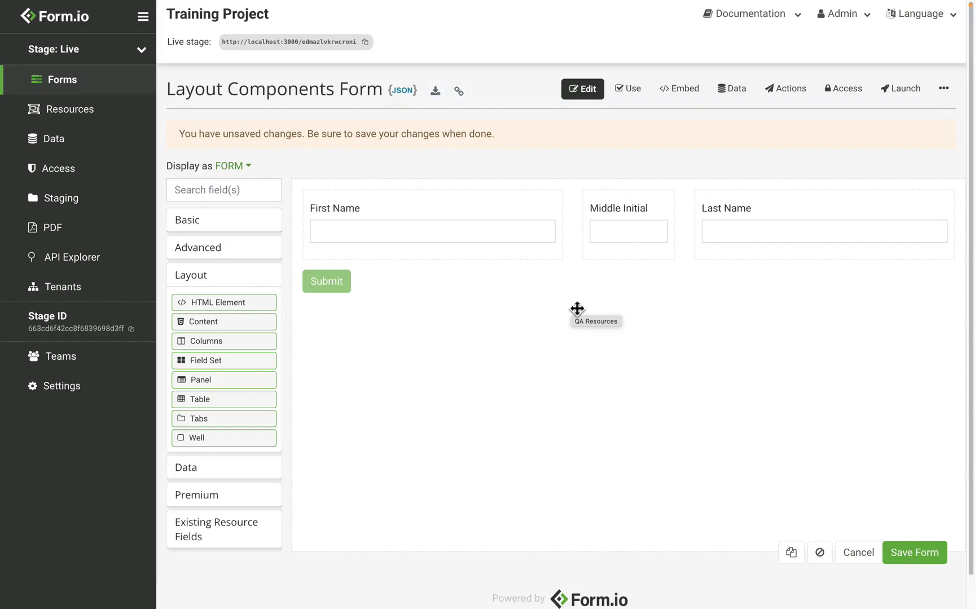
pyautogui.moveTo(218, 342); pyautogui.dragTo(452, 292)
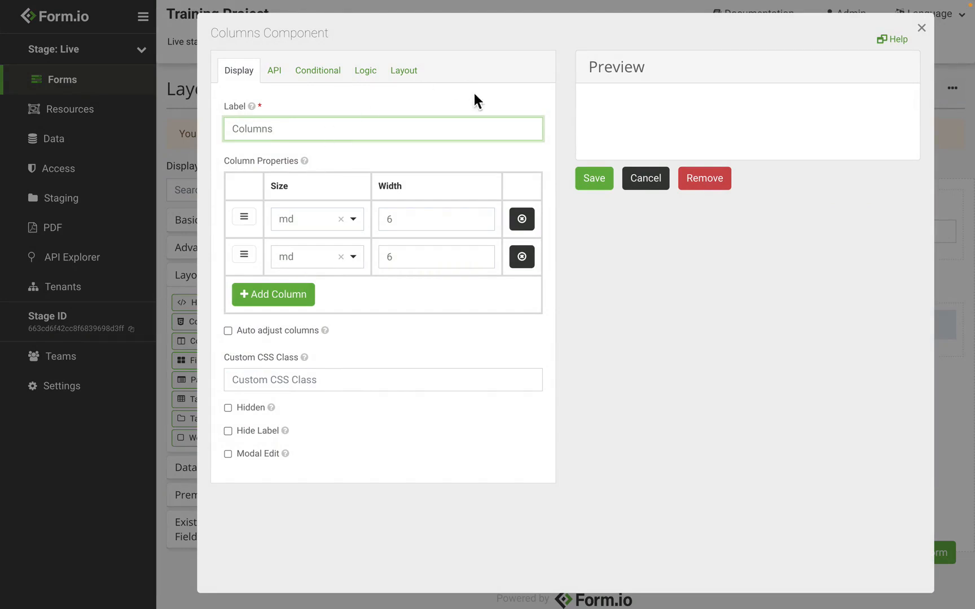
pyautogui.click(643, 185)
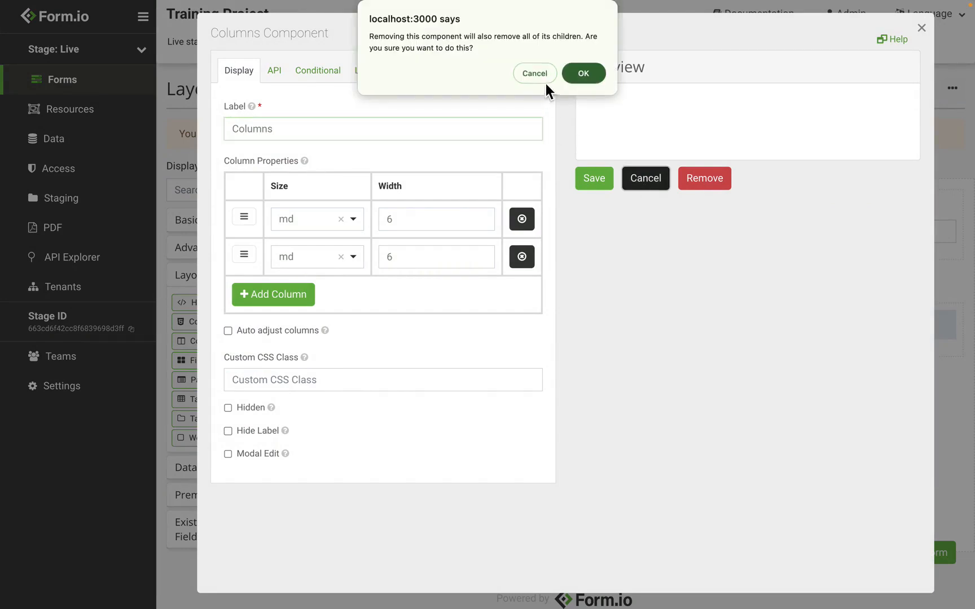
pyautogui.click(582, 75)
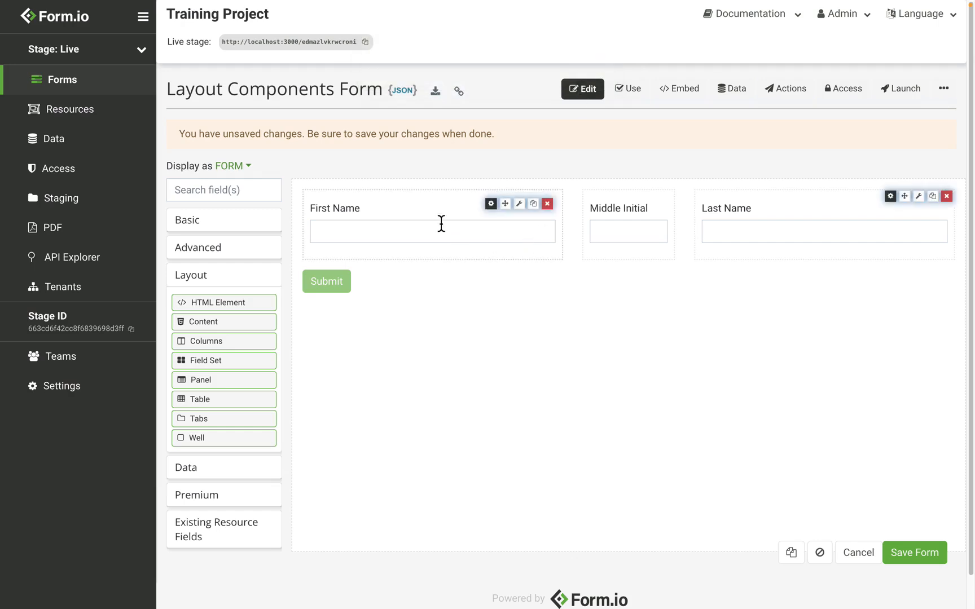
# - Inspect the width values of the three columns holding the name fields and leave the component settings without saving
pyautogui.click(892, 195)
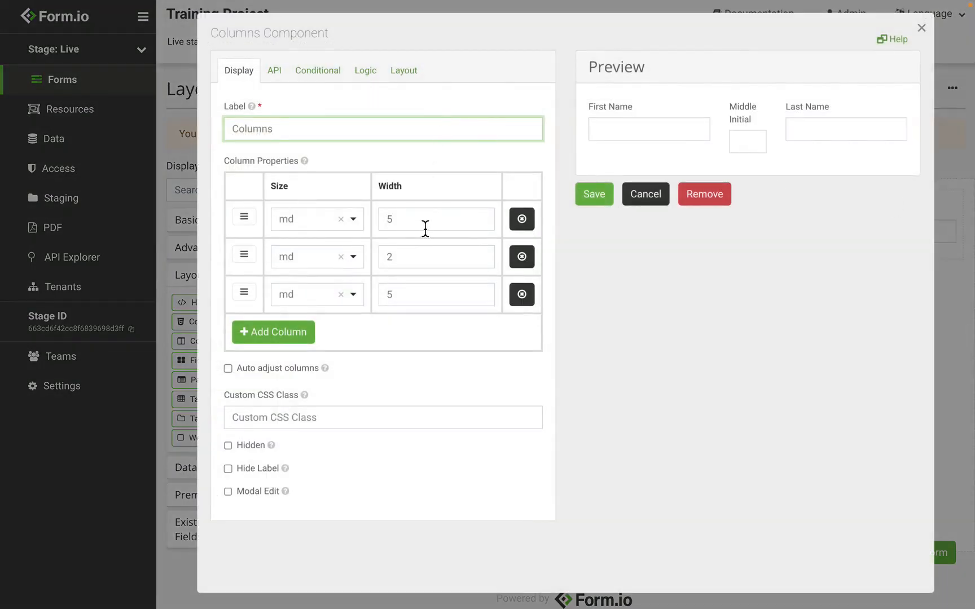
pyautogui.click(407, 228)
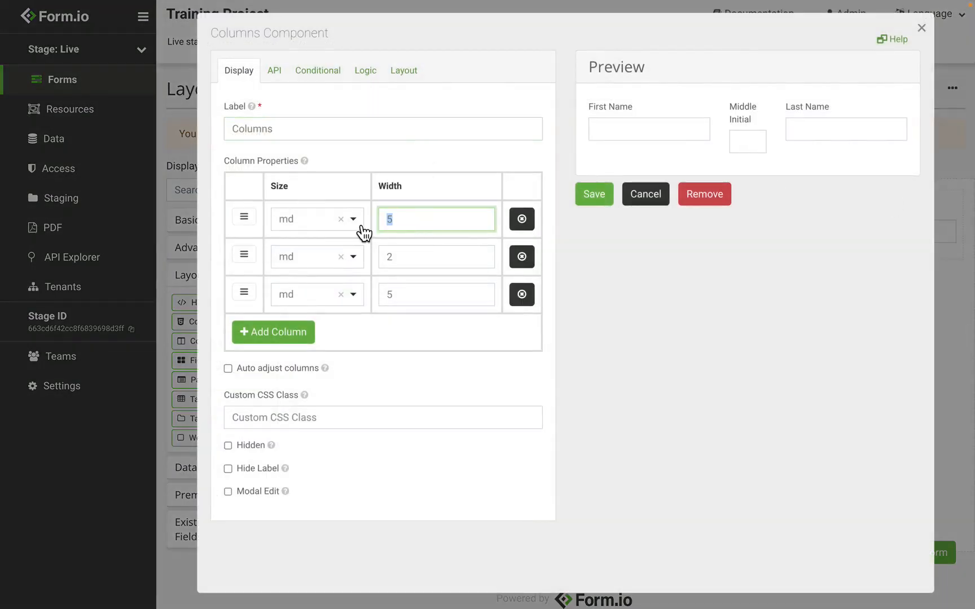
pyautogui.doubleClick(398, 265)
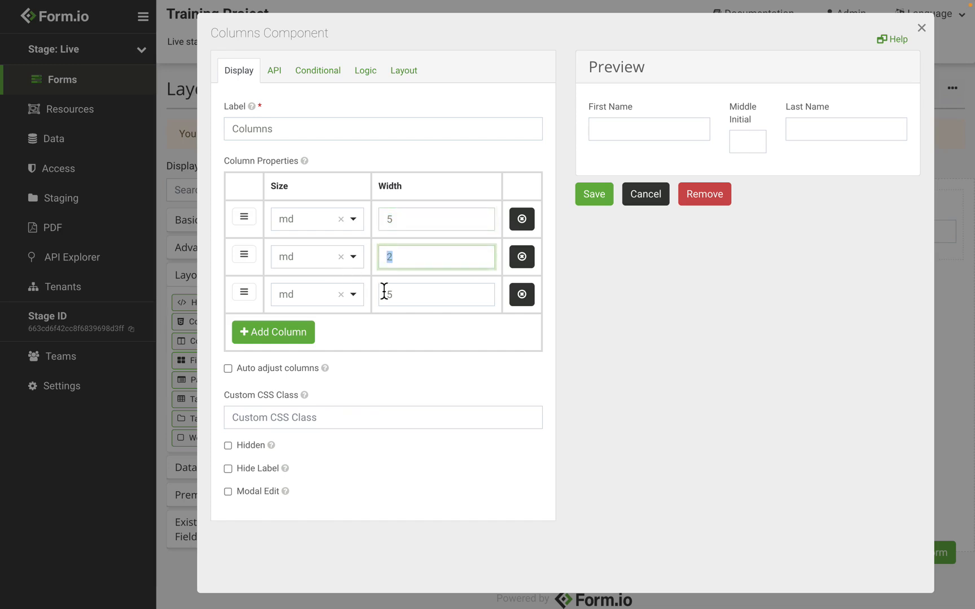
pyautogui.doubleClick(407, 299)
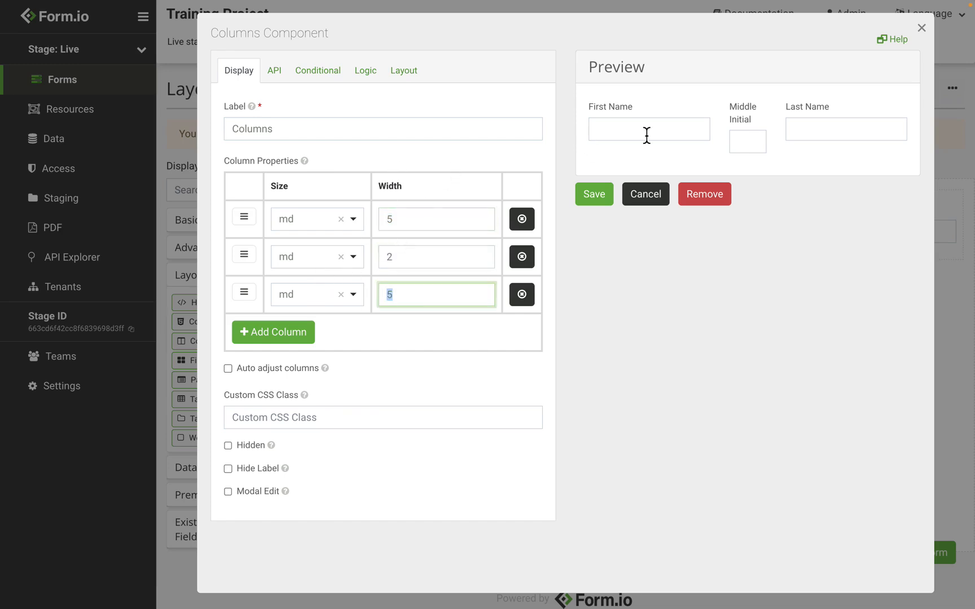
pyautogui.click(646, 194)
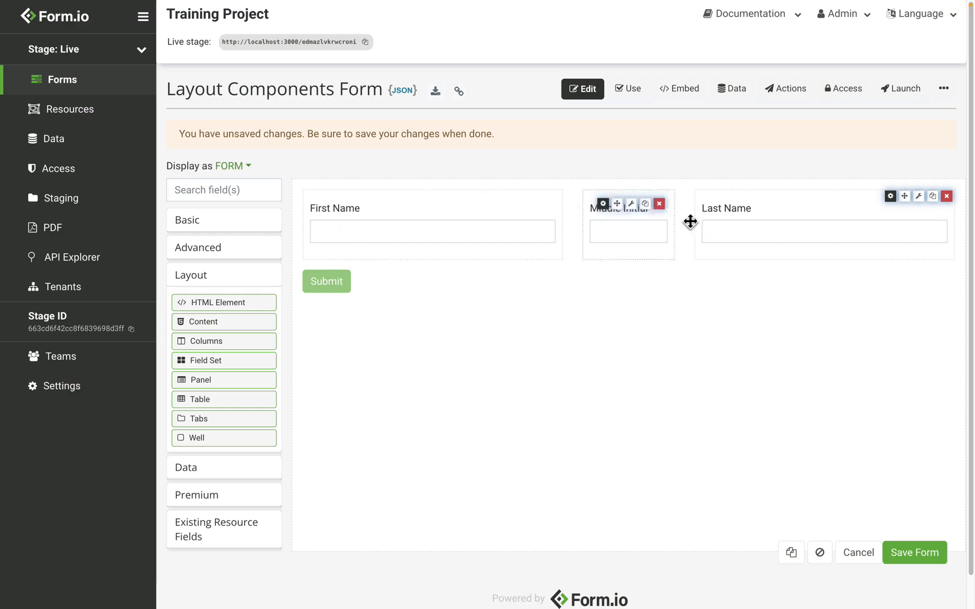
pyautogui.moveTo(617, 210)
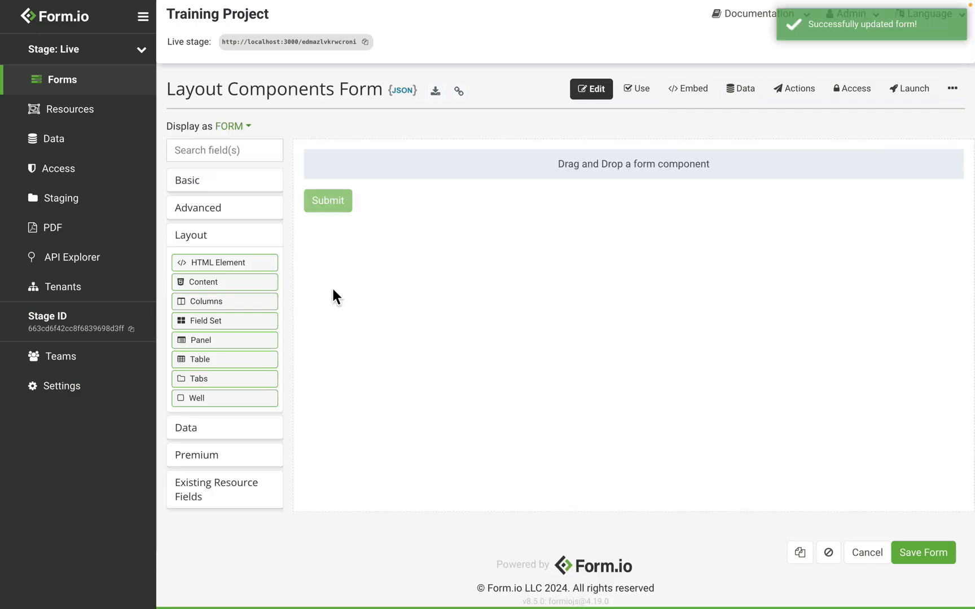
# - Add a Field Set component to the empty form and enter "User Information" as its legend
pyautogui.moveTo(252, 323); pyautogui.dragTo(478, 172)
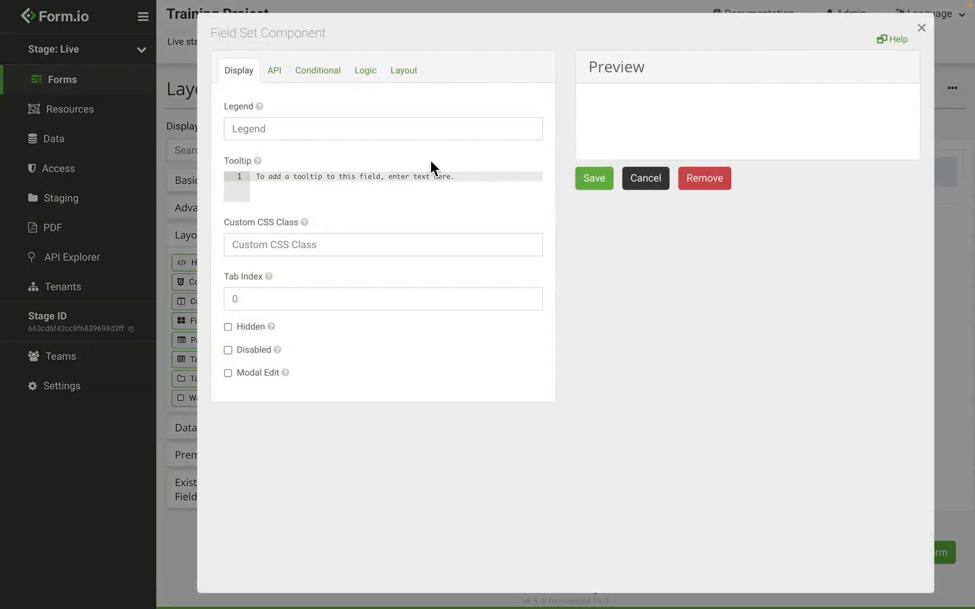
pyautogui.click(309, 129)
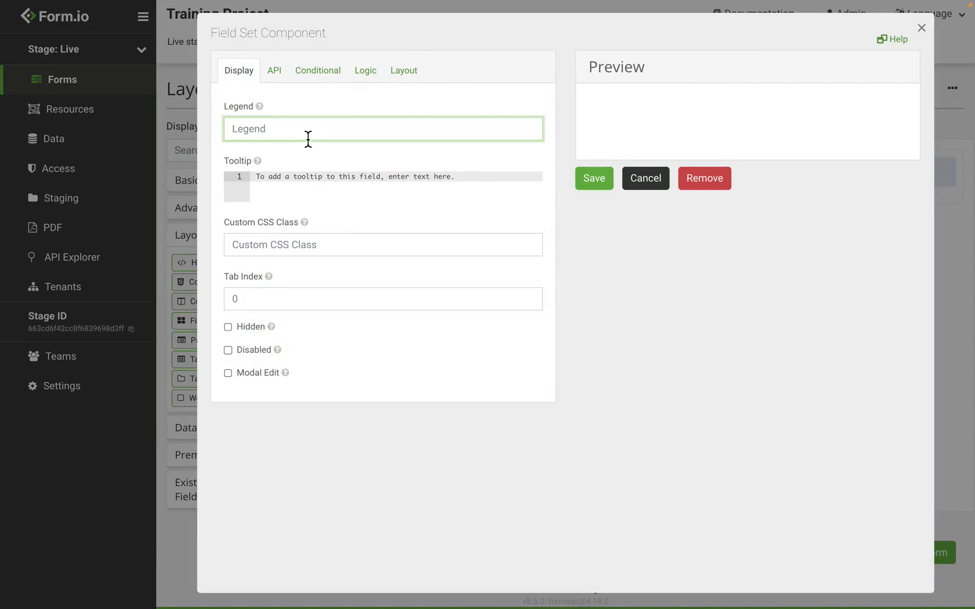
pyautogui.write('User Information')
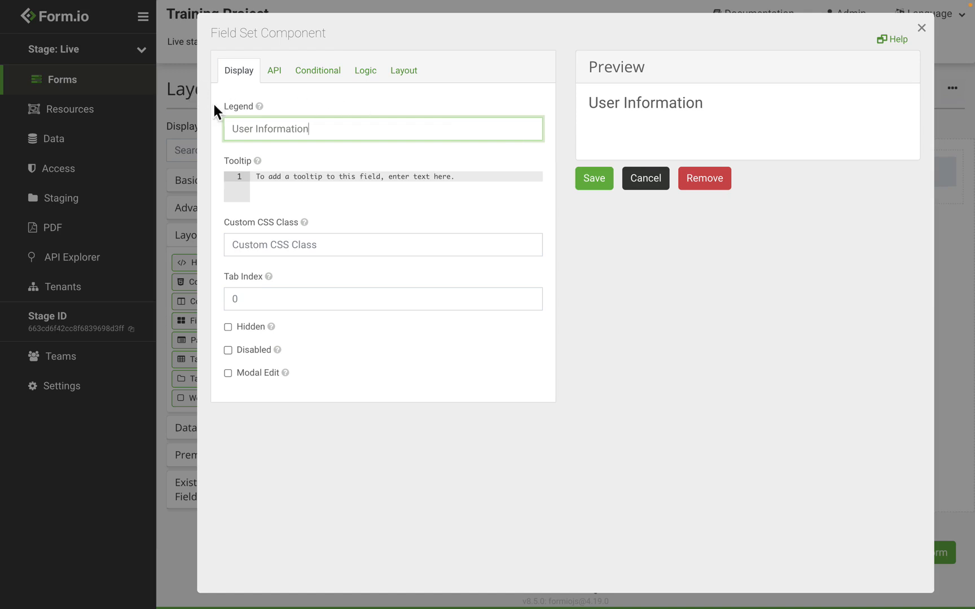
# - Wrap the field set's legend in <b> and </b> tags to make it bold, and save the component
pyautogui.click(233, 131)
pyautogui.write('<b>')
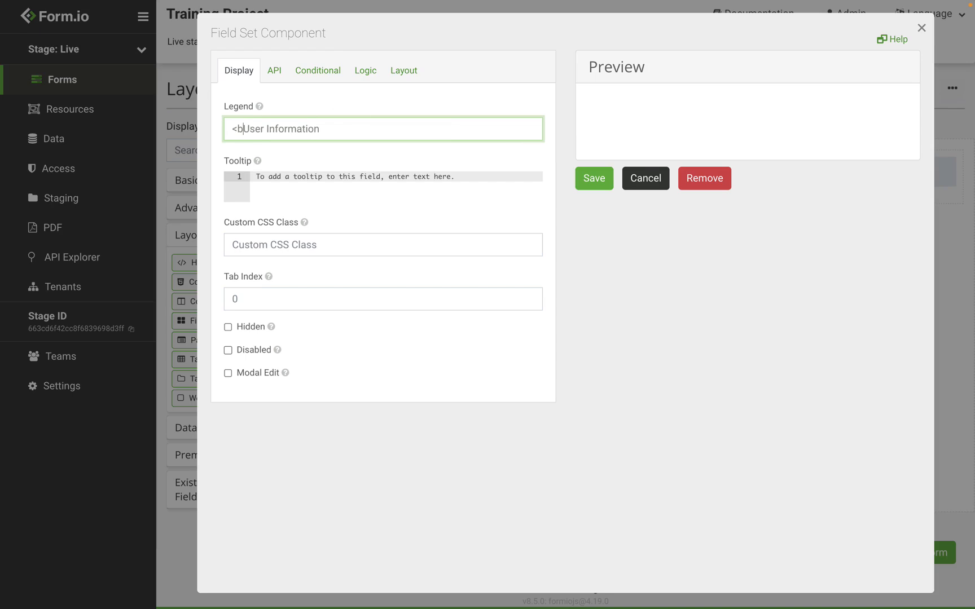
pyautogui.write('</b>')
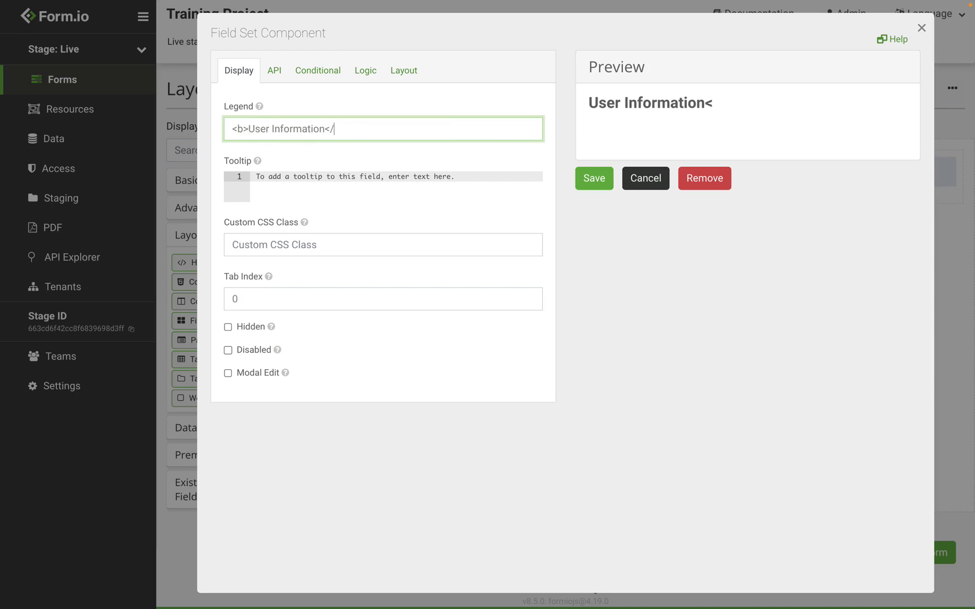
pyautogui.click(591, 179)
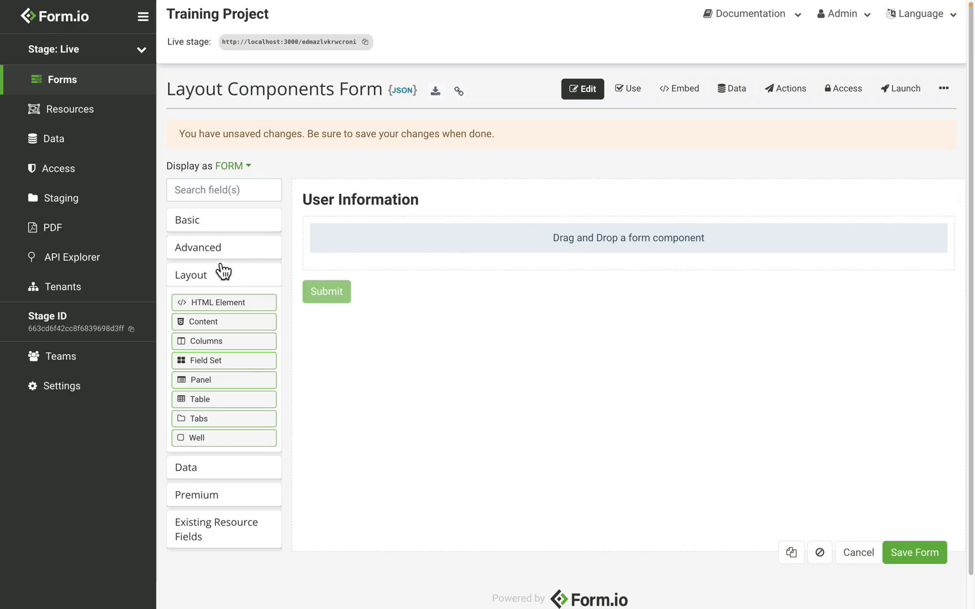
# - Add a Text Field labelled "First Name" inside the User Information field set and save it
pyautogui.click(216, 227)
pyautogui.moveTo(213, 243); pyautogui.dragTo(417, 249)
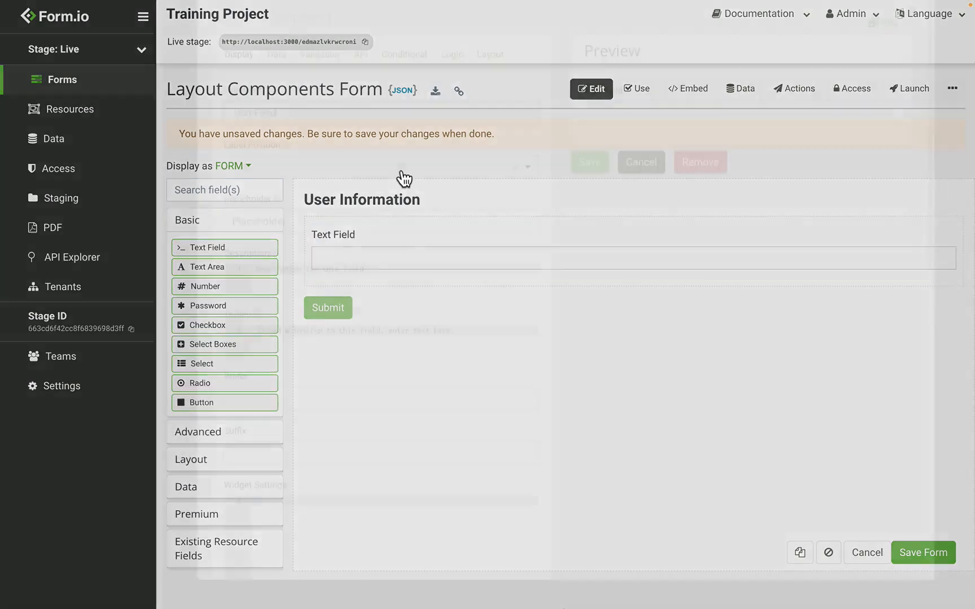
pyautogui.write('First Name')
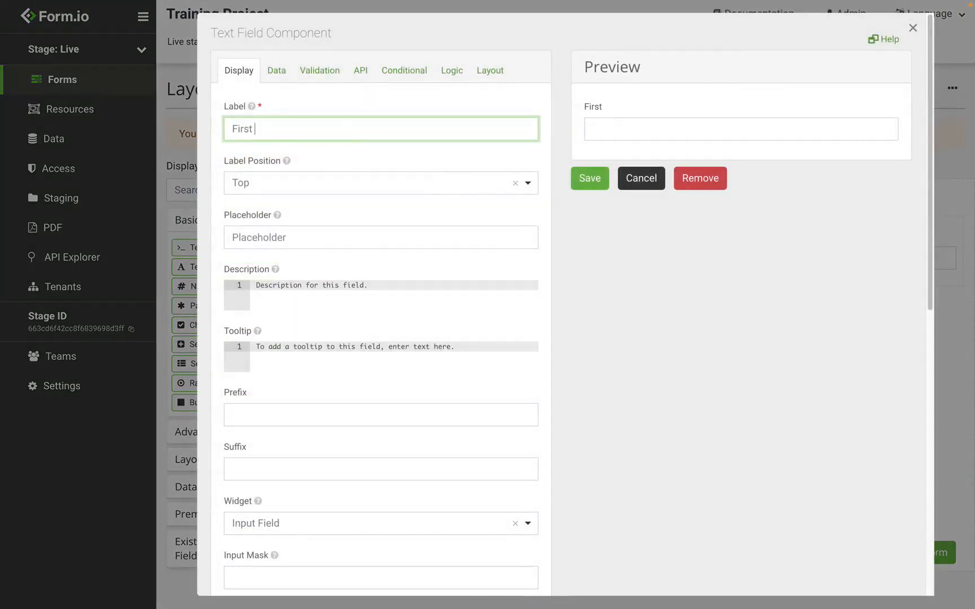
pyautogui.click(592, 178)
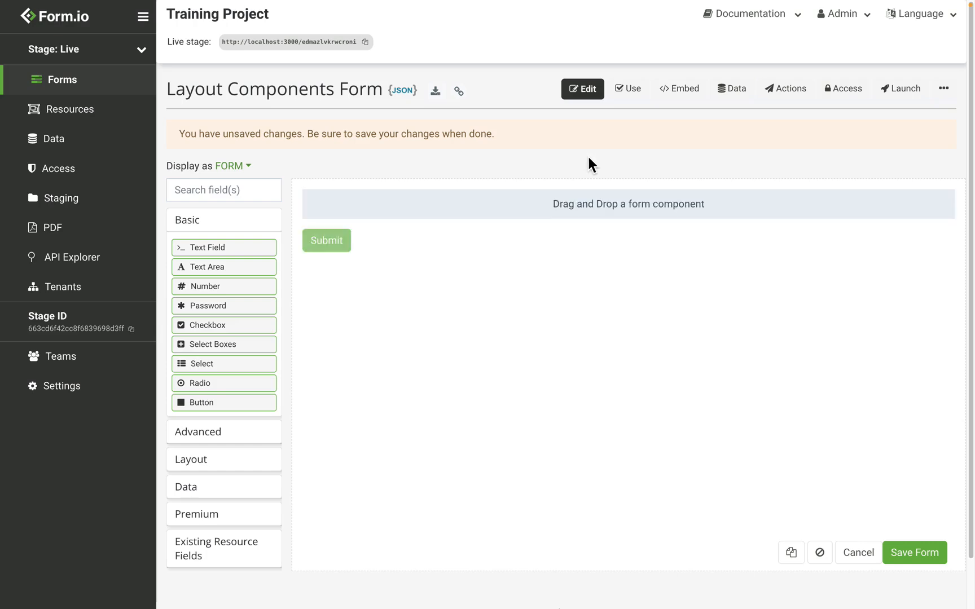
# - Add a Panel component to the form, give it the Primary theme and make it collapsible
pyautogui.click(191, 460)
pyautogui.moveTo(243, 384); pyautogui.dragTo(474, 233)
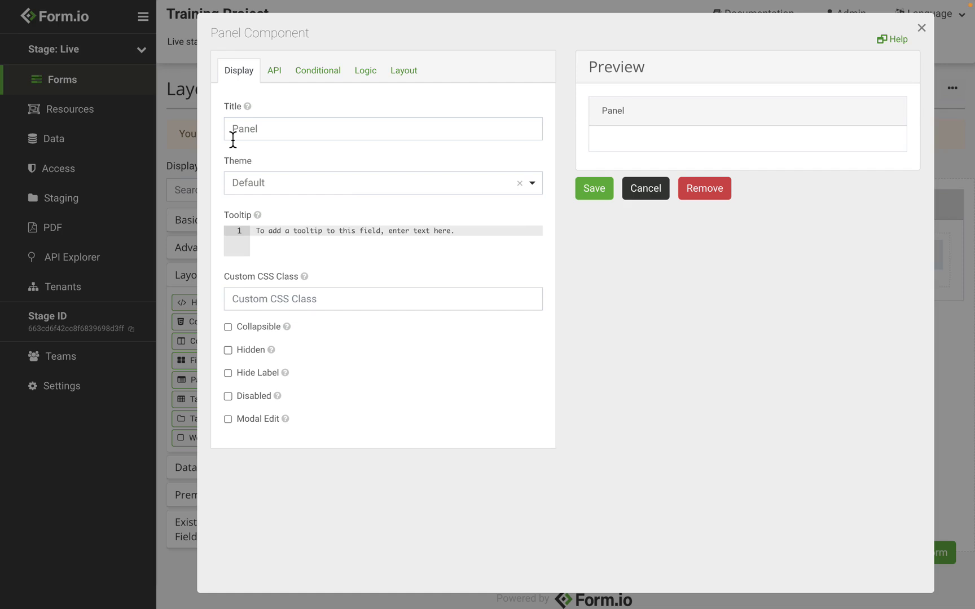
pyautogui.click(271, 192)
pyautogui.click(270, 261)
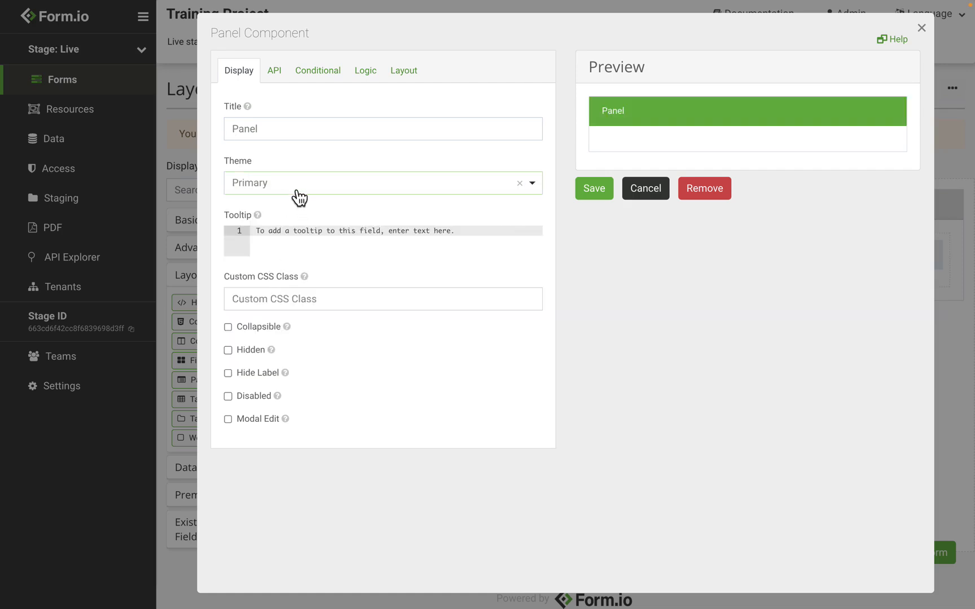
pyautogui.click(298, 194)
pyautogui.click(294, 259)
pyautogui.click(259, 329)
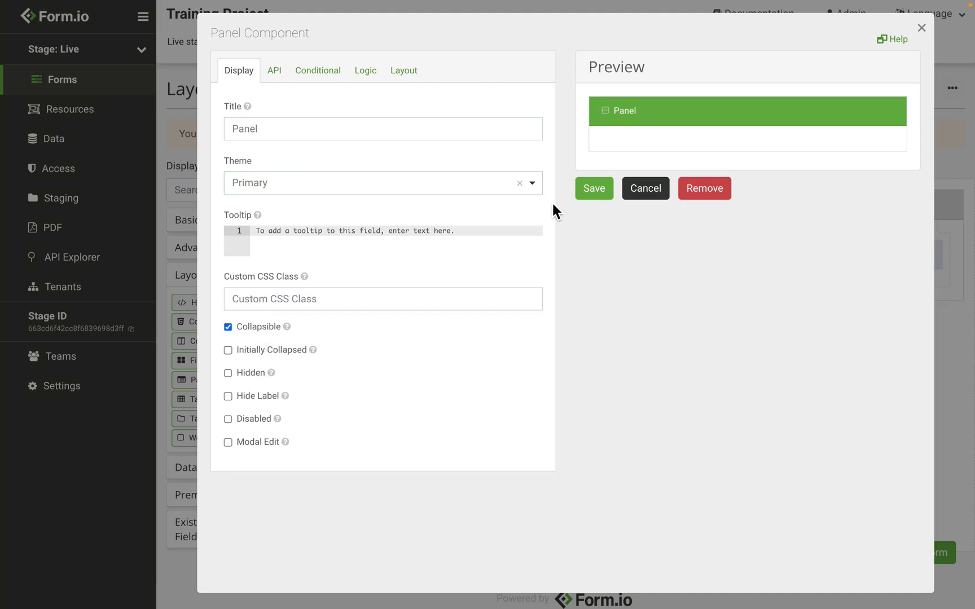
# - Save the Panel component and add a Text Field labelled "Name" inside the panel
pyautogui.click(628, 116)
pyautogui.click(608, 193)
pyautogui.click(219, 227)
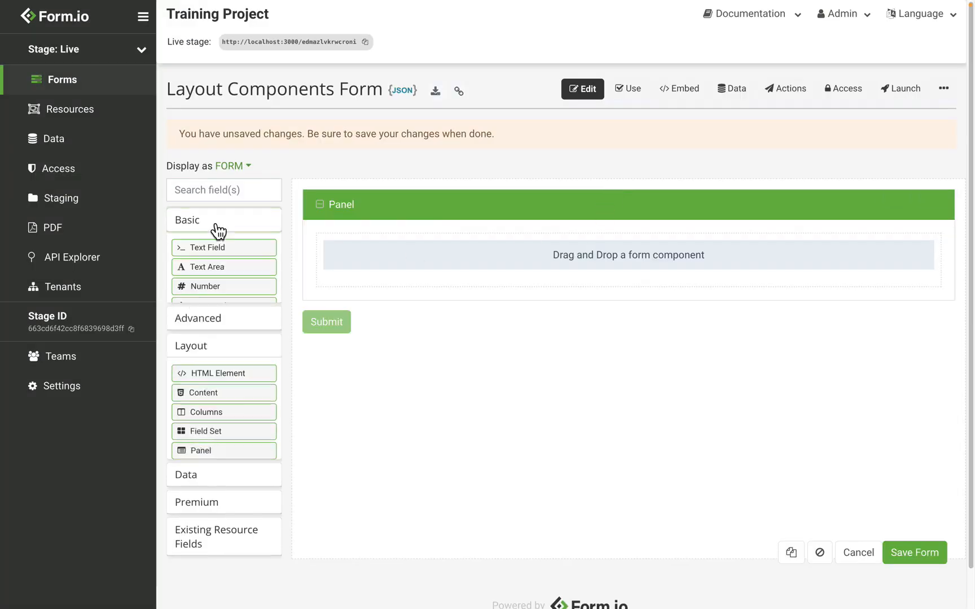
pyautogui.moveTo(219, 251); pyautogui.dragTo(398, 250)
pyautogui.doubleClick(336, 134)
pyautogui.tripleClick(336, 135)
pyautogui.write('Name')
pyautogui.click(591, 178)
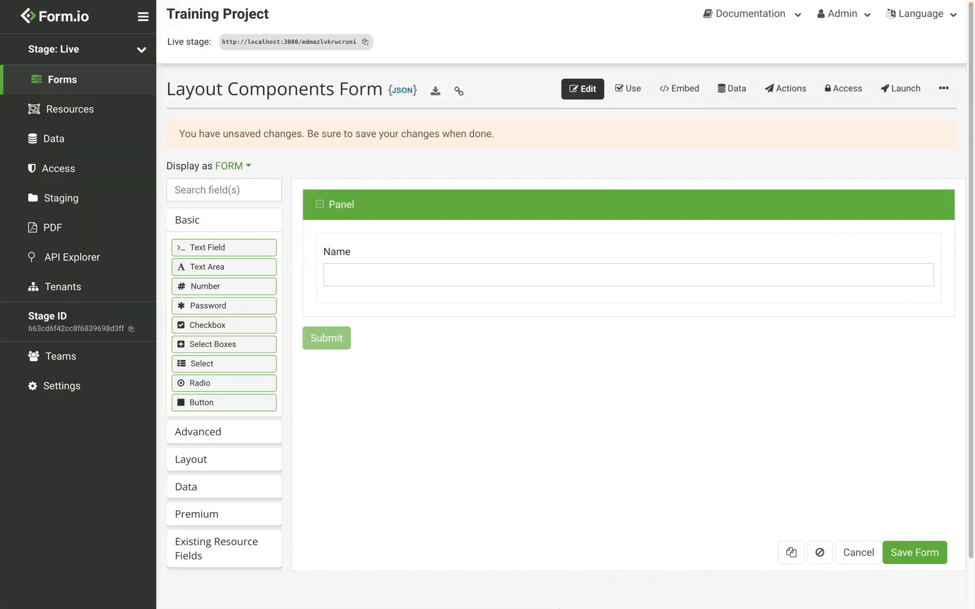
# - Save the form and test collapsing and expanding the panel in the usable form
pyautogui.click(930, 552)
pyautogui.click(632, 90)
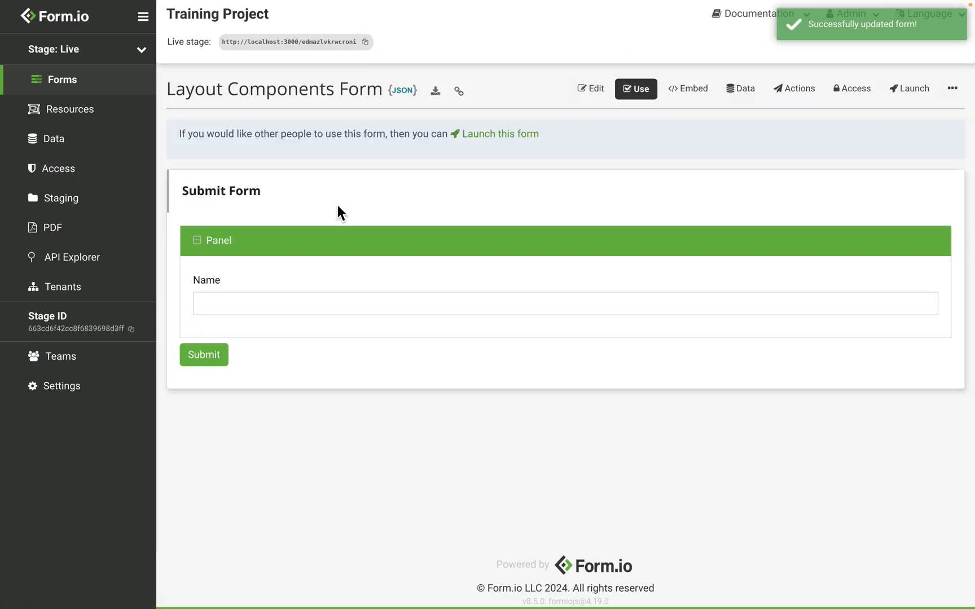
pyautogui.click(293, 246)
pyautogui.click(293, 246)
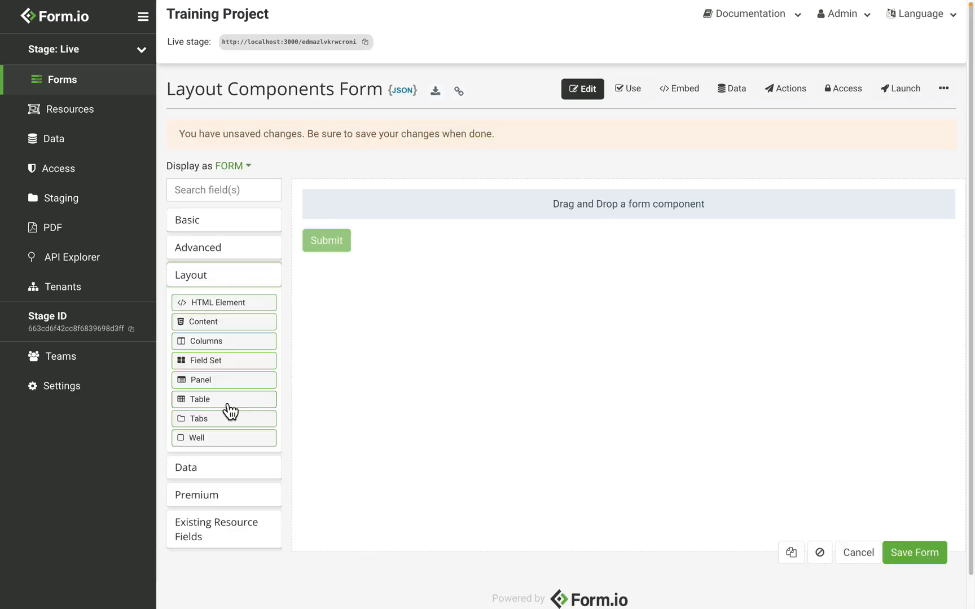
# - Add a Table component with 3 rows and 3 columns, make it bordered and striped with hover enabled, and save it
pyautogui.moveTo(228, 404); pyautogui.dragTo(435, 230)
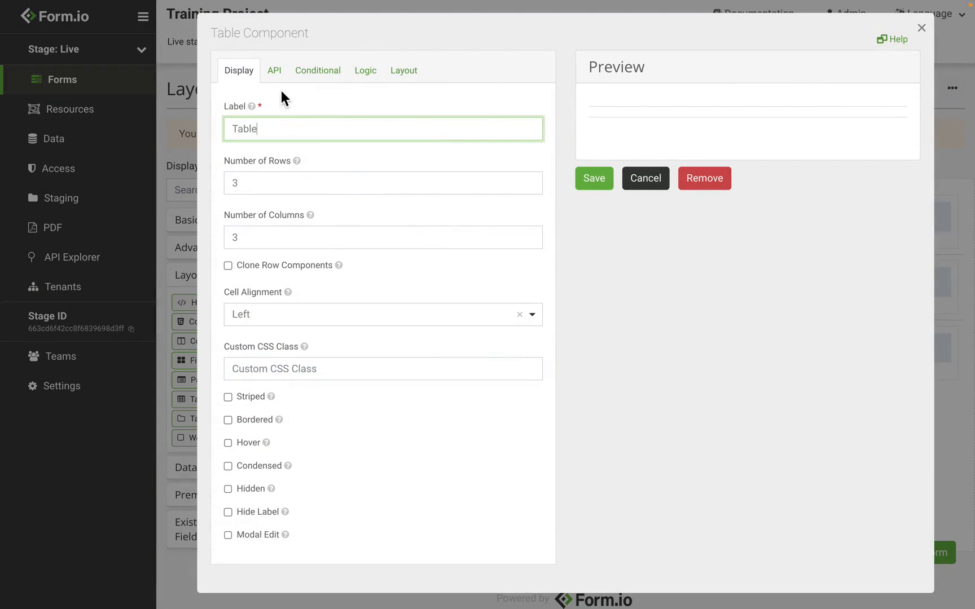
pyautogui.doubleClick(275, 185)
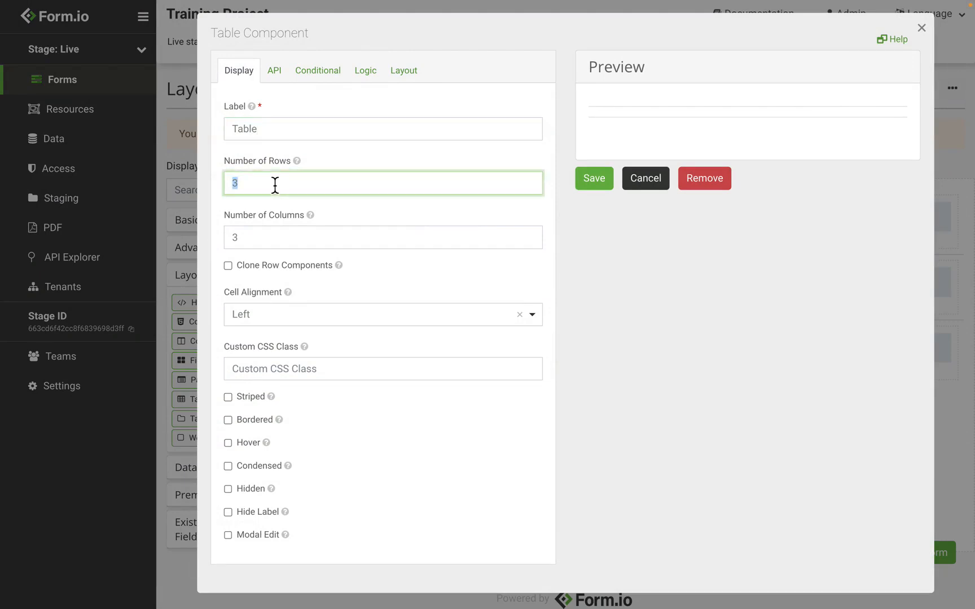
pyautogui.click(255, 424)
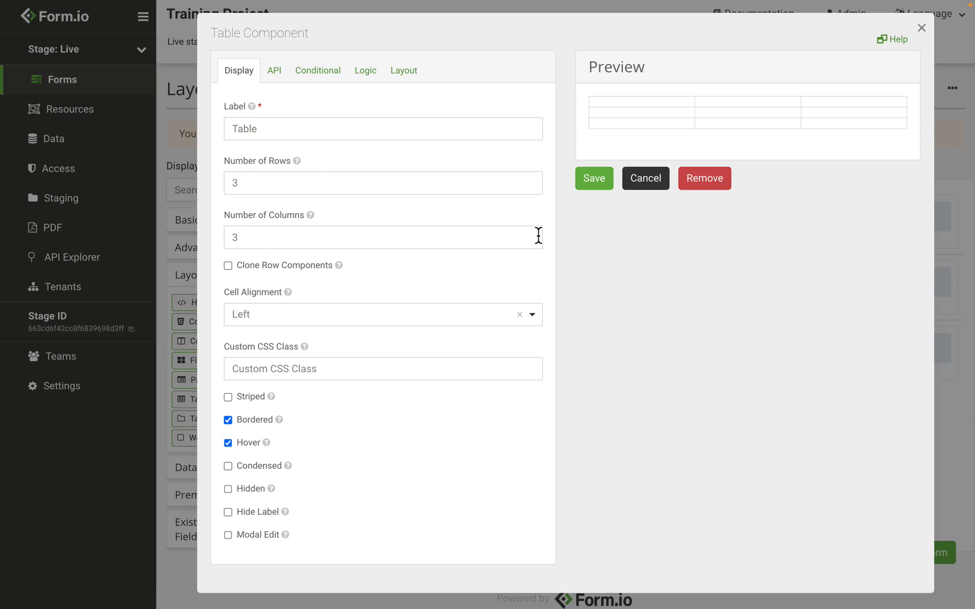
pyautogui.click(595, 180)
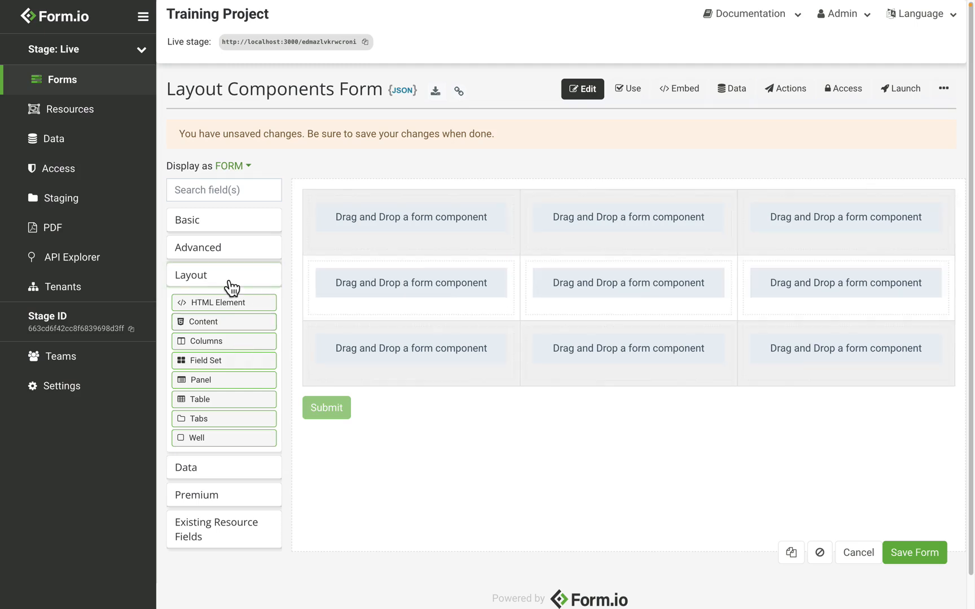
# - Add an HTML Element with the content <b>Machine A</b> to the first cell of the table's middle row and save it
pyautogui.moveTo(217, 304); pyautogui.dragTo(386, 277)
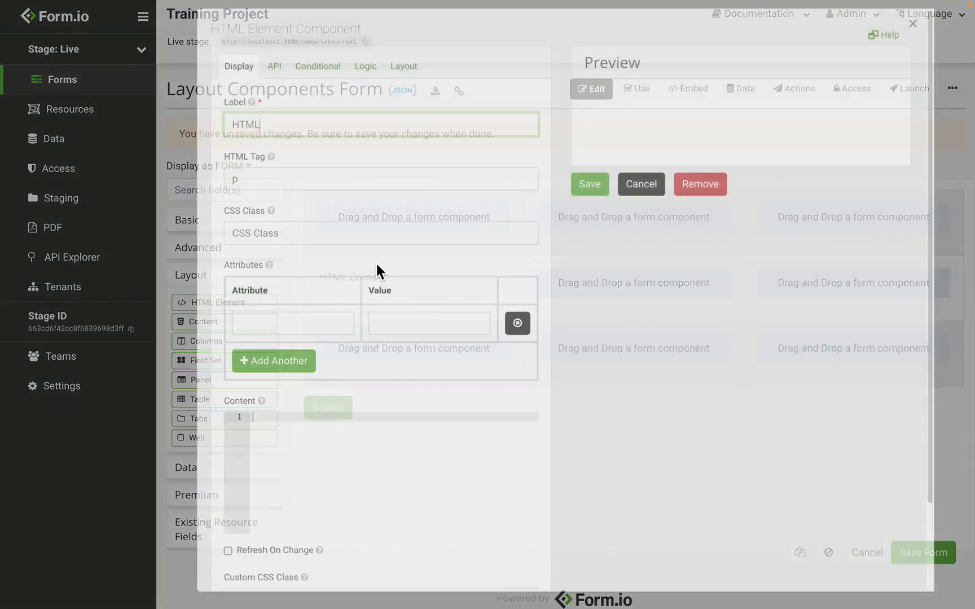
pyautogui.click(324, 443)
pyautogui.write('<b>Machin')
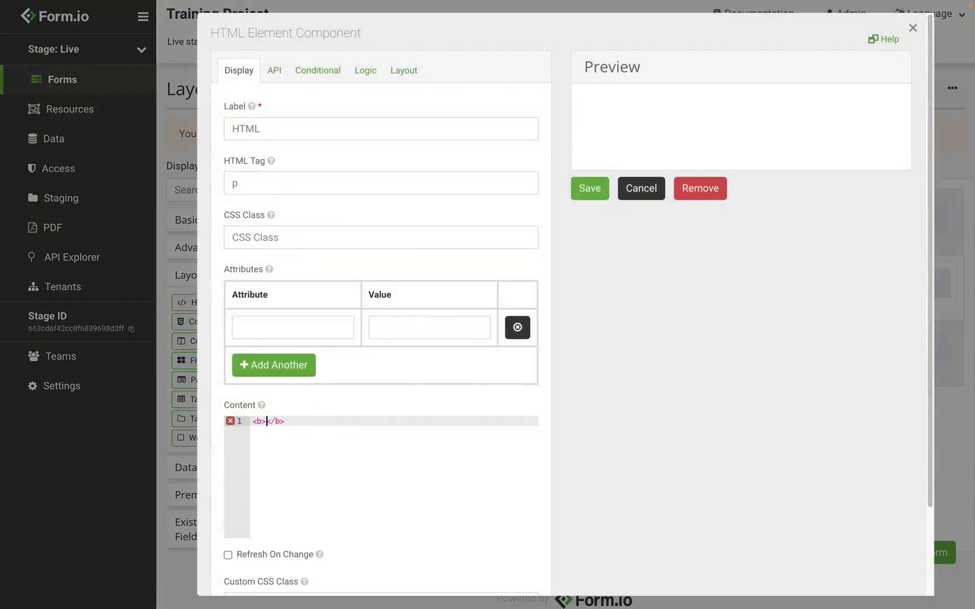
pyautogui.write('e A')
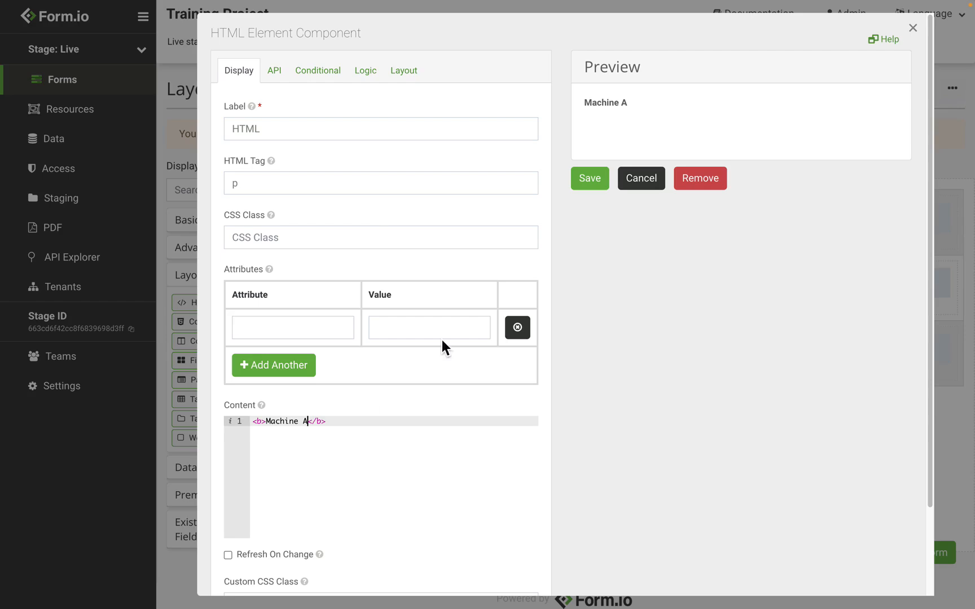
pyautogui.click(590, 178)
# - Add a Text Field labelled "Fuel" to the table's center cell and save it
pyautogui.click(225, 224)
pyautogui.moveTo(215, 248); pyautogui.dragTo(575, 309)
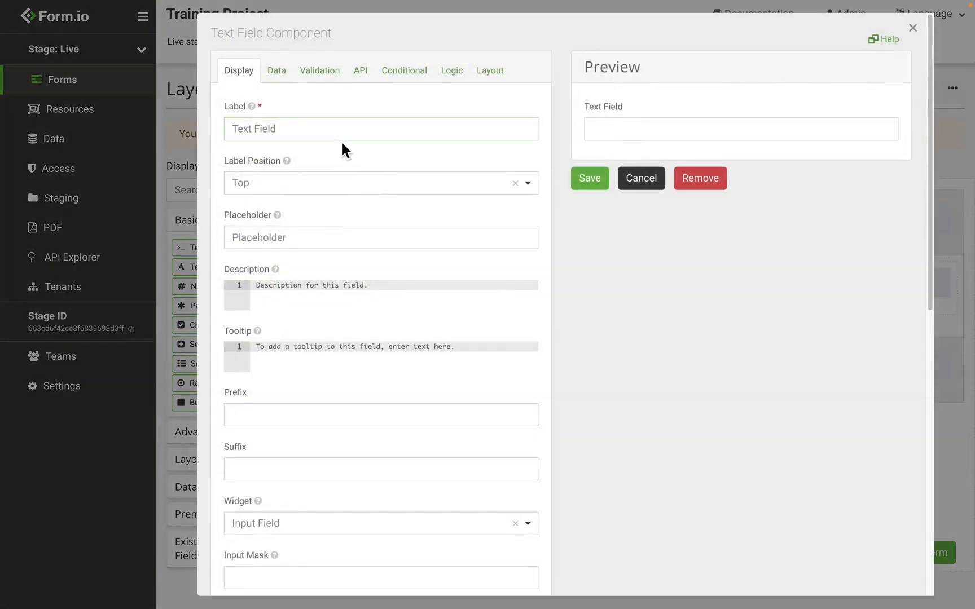
pyautogui.tripleClick(342, 134)
pyautogui.write('Fueld')
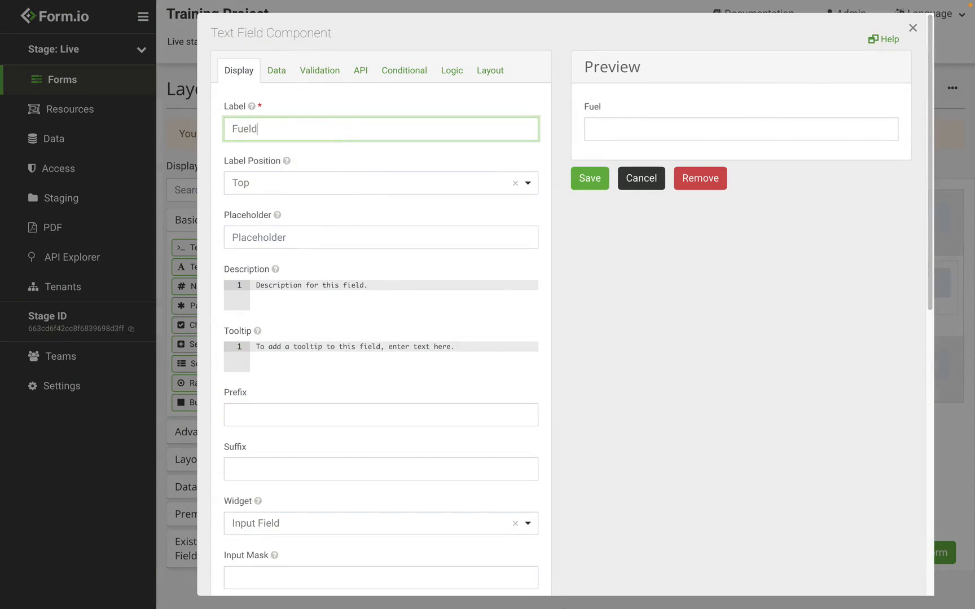
pyautogui.press('BackSpace')
pyautogui.write('l')
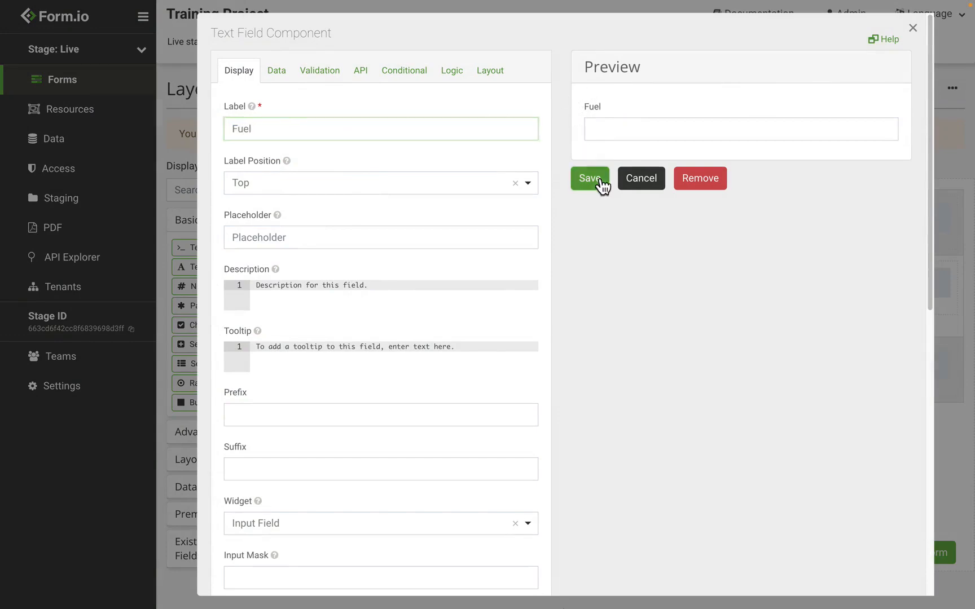
pyautogui.click(597, 179)
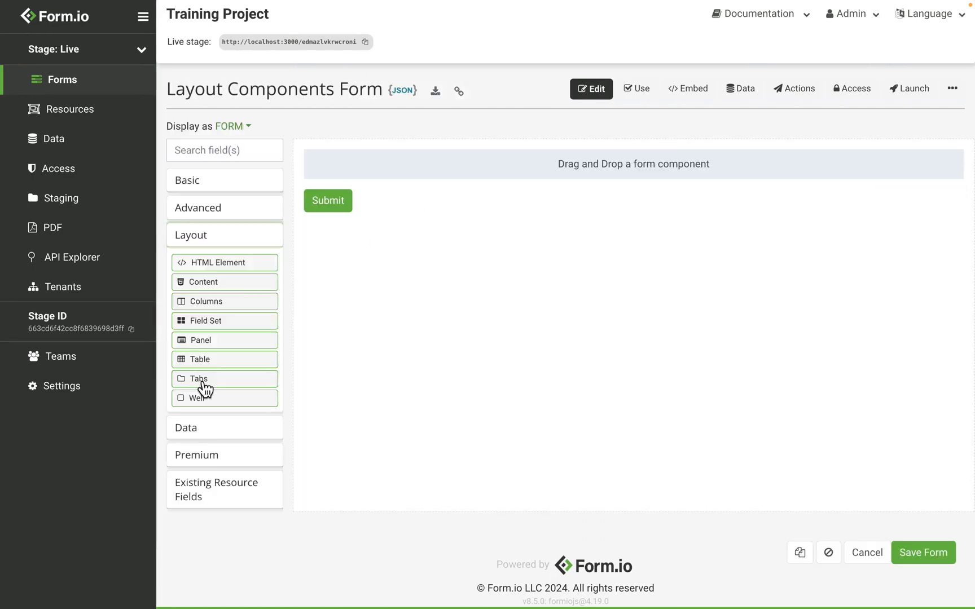
# - Add a Tabs component to the empty form and label its first tab "User Information"
pyautogui.moveTo(201, 382); pyautogui.dragTo(361, 203)
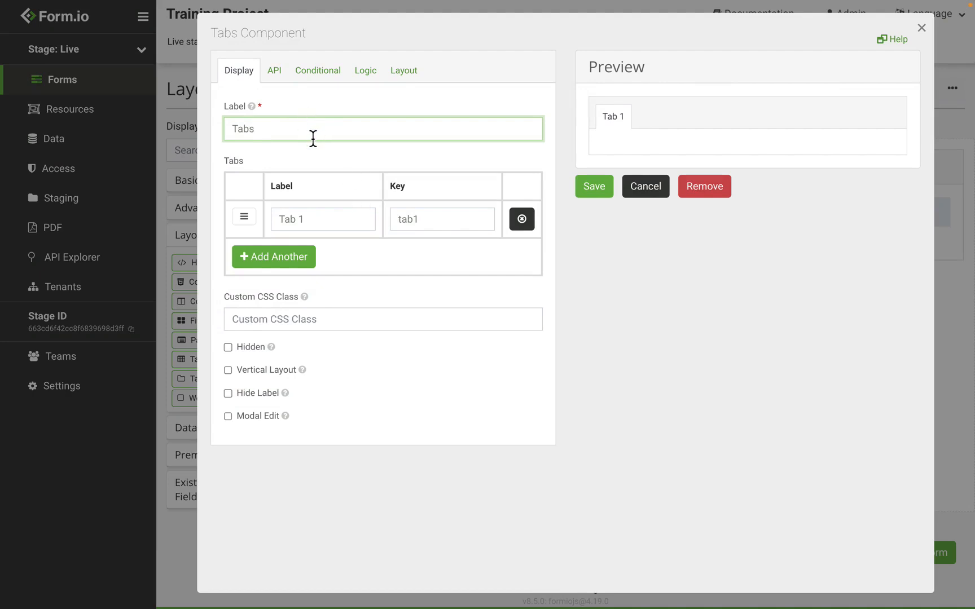
pyautogui.click(322, 220)
pyautogui.hotkey('ctrl', 'a')
pyautogui.write('User Information')
# - Add a second tab labelled "Work History" to the Tabs component
pyautogui.click(312, 255)
pyautogui.click(279, 259)
pyautogui.write('Word')
pyautogui.press('BackSpace')
pyautogui.write('k History')
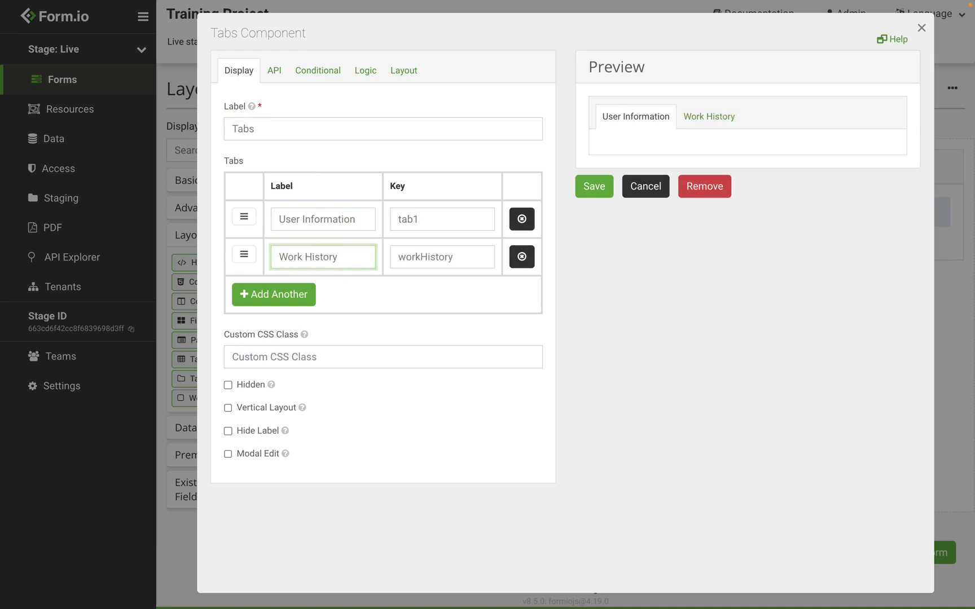
# - Move the Work History tab above the User Information tab and remove it
pyautogui.hotkey('ctrl', 'a')
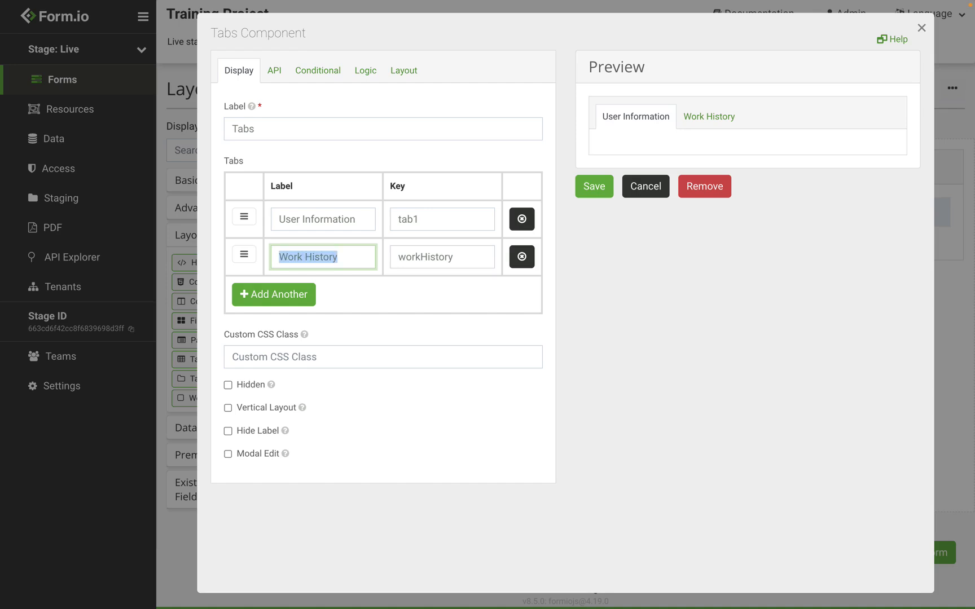
pyautogui.moveTo(246, 259); pyautogui.dragTo(241, 204)
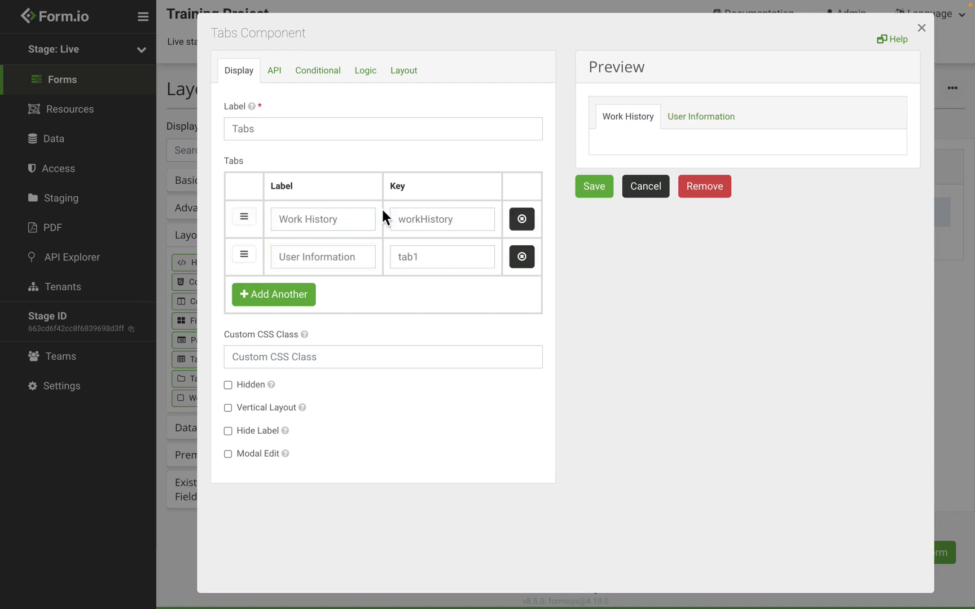
pyautogui.click(523, 221)
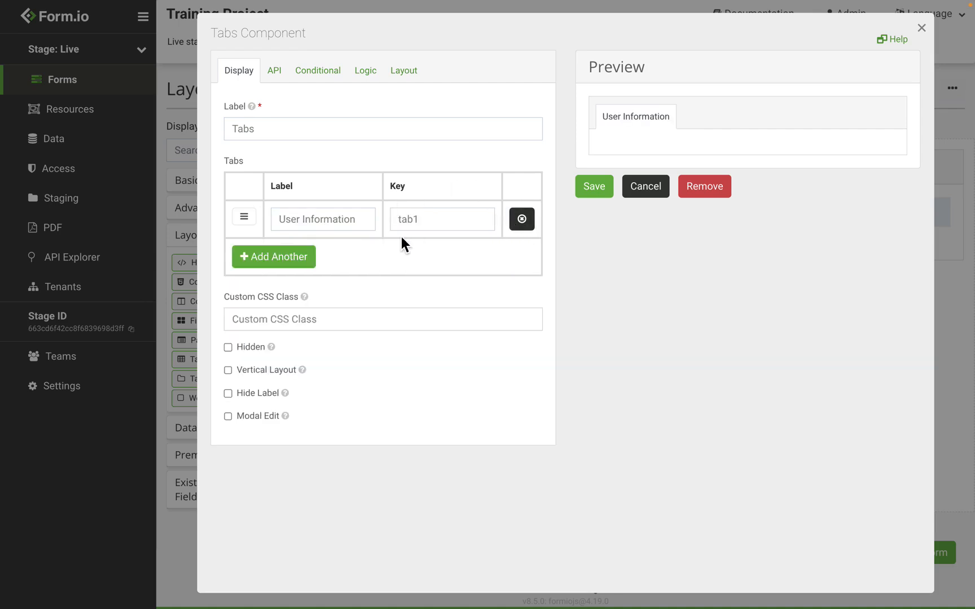
# - Add a tab labelled "Work History" after User Information and enable the Vertical Layout option
pyautogui.click(311, 259)
pyautogui.click(307, 260)
pyautogui.write('Work')
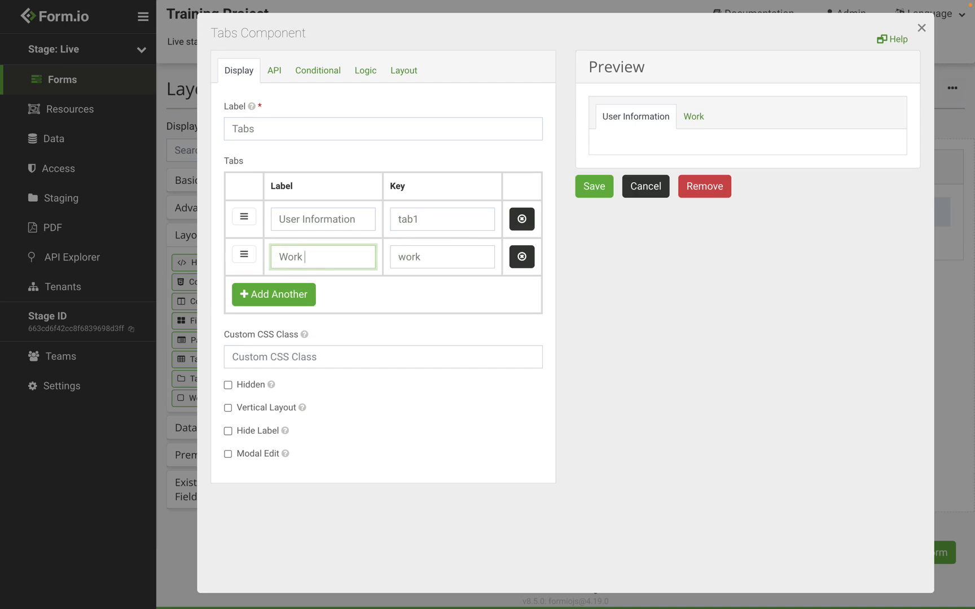
pyautogui.write(' Histroy')
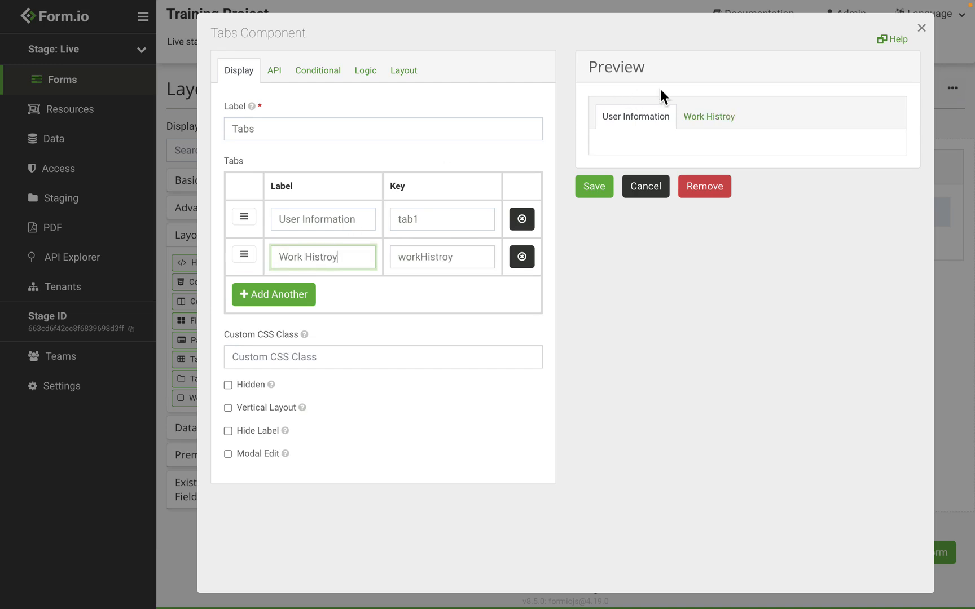
pyautogui.doubleClick(321, 260)
pyautogui.write('History')
pyautogui.click(279, 411)
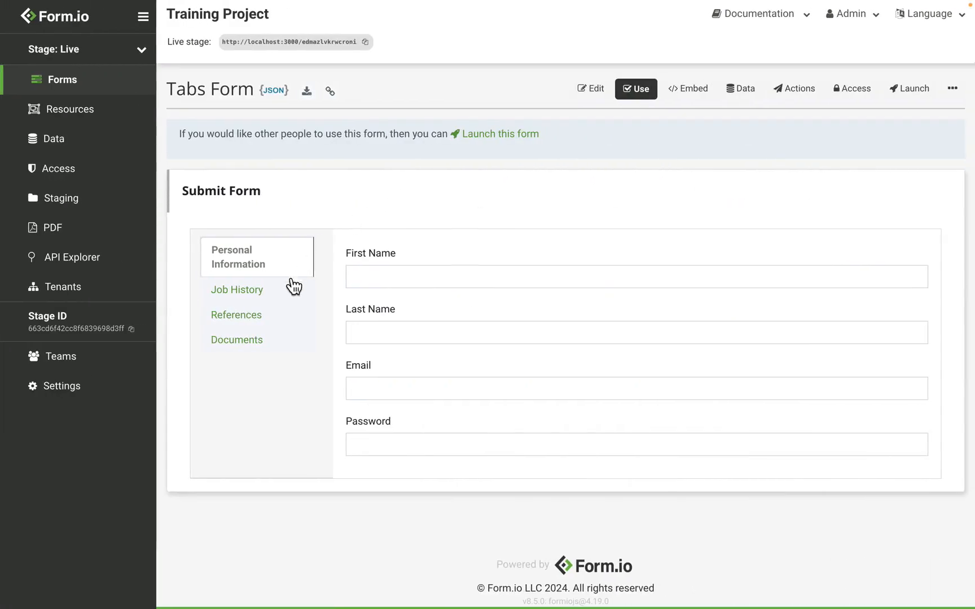
# - View the Job History, References and Documents tabs of the example Tabs Form
pyautogui.click(285, 290)
pyautogui.click(275, 324)
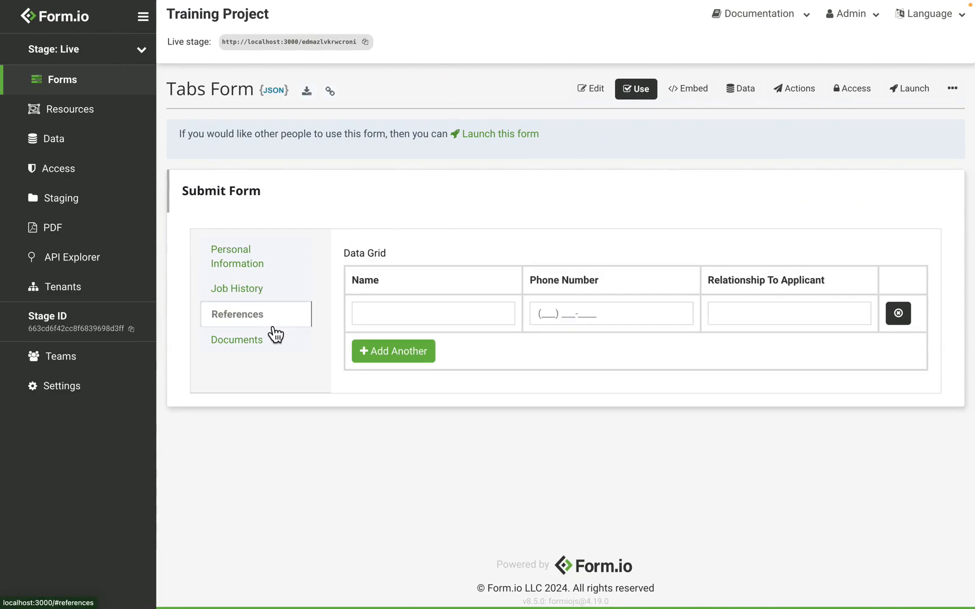
pyautogui.click(271, 343)
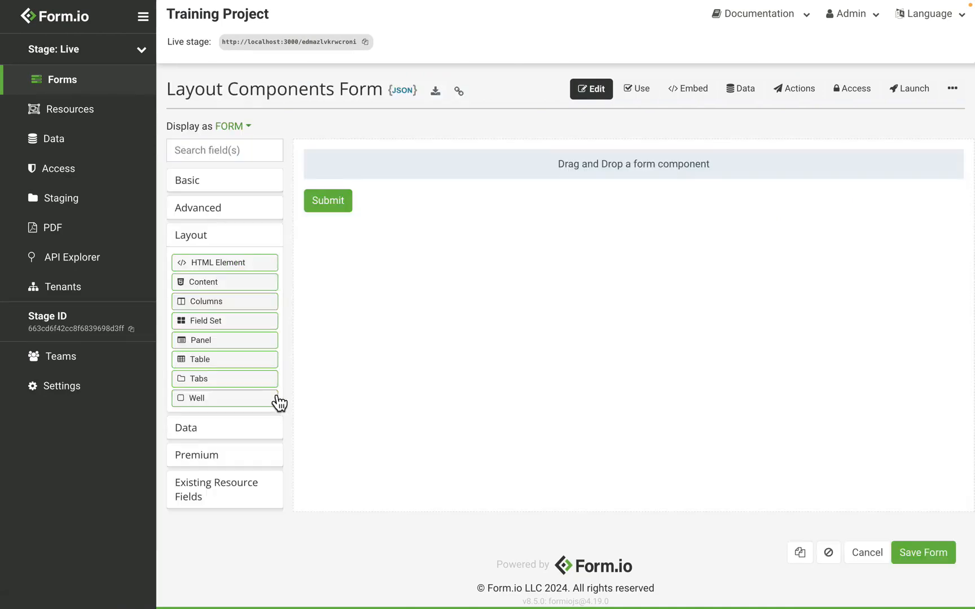
# - Add a Well component labelled "User" to the empty Layout Components Form and save the component
pyautogui.moveTo(269, 410); pyautogui.dragTo(398, 178)
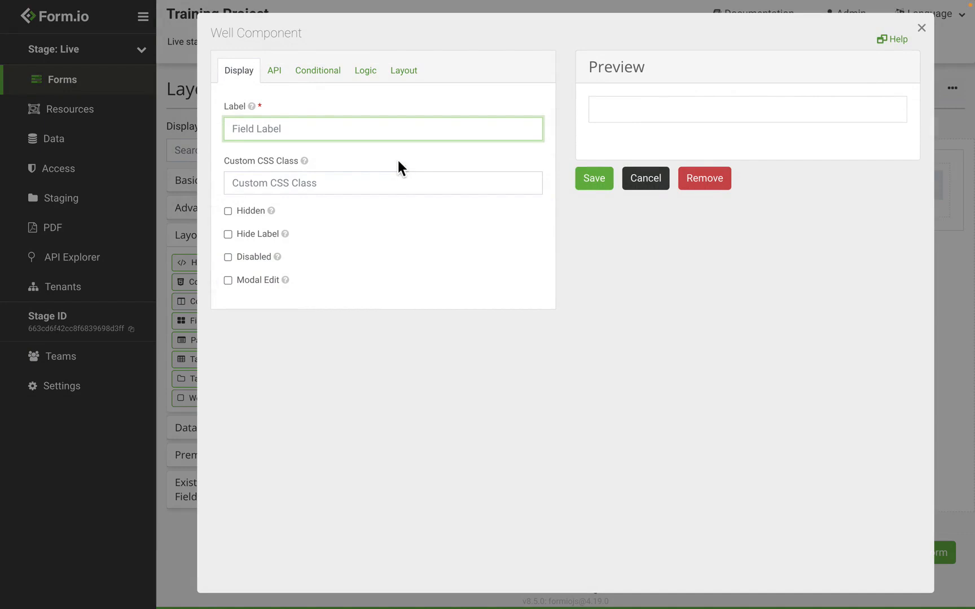
pyautogui.write('User')
pyautogui.click(646, 181)
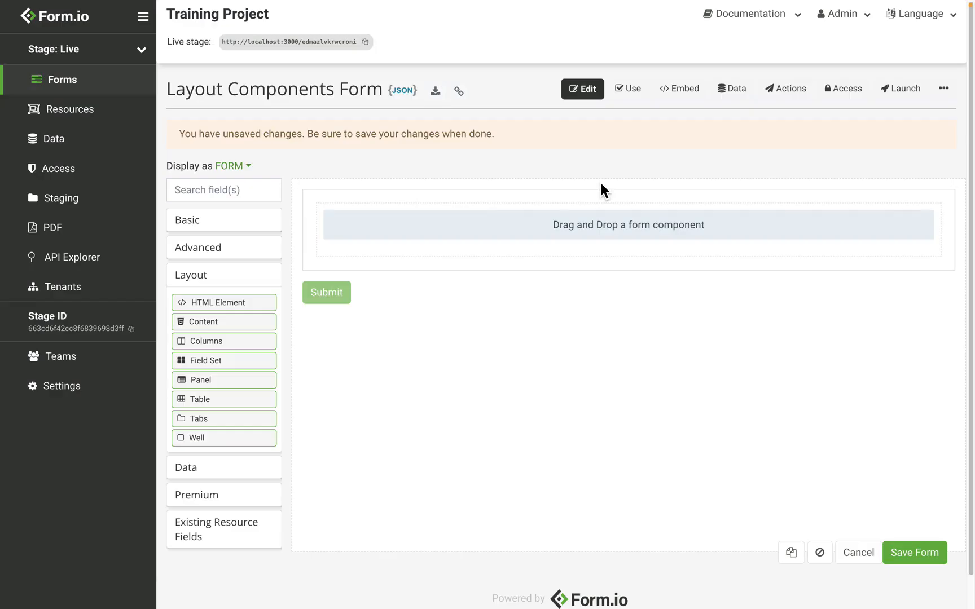
# - Add a Text Field labelled "first Name" inside the well and save both the field and the form
pyautogui.click(221, 226)
pyautogui.moveTo(218, 243); pyautogui.dragTo(429, 237)
pyautogui.tripleClick(327, 135)
pyautogui.write('first Name')
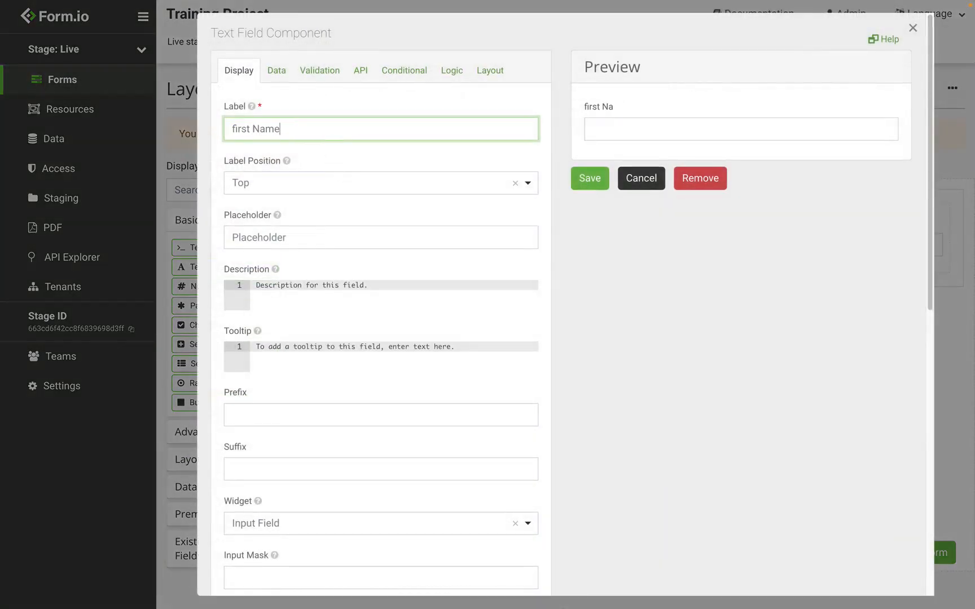
pyautogui.click(601, 185)
pyautogui.click(937, 554)
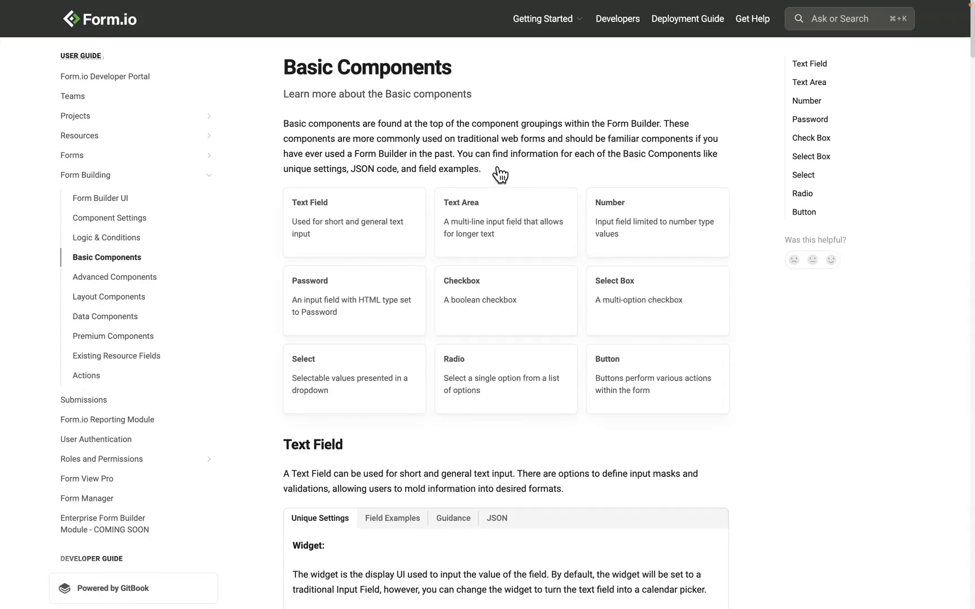